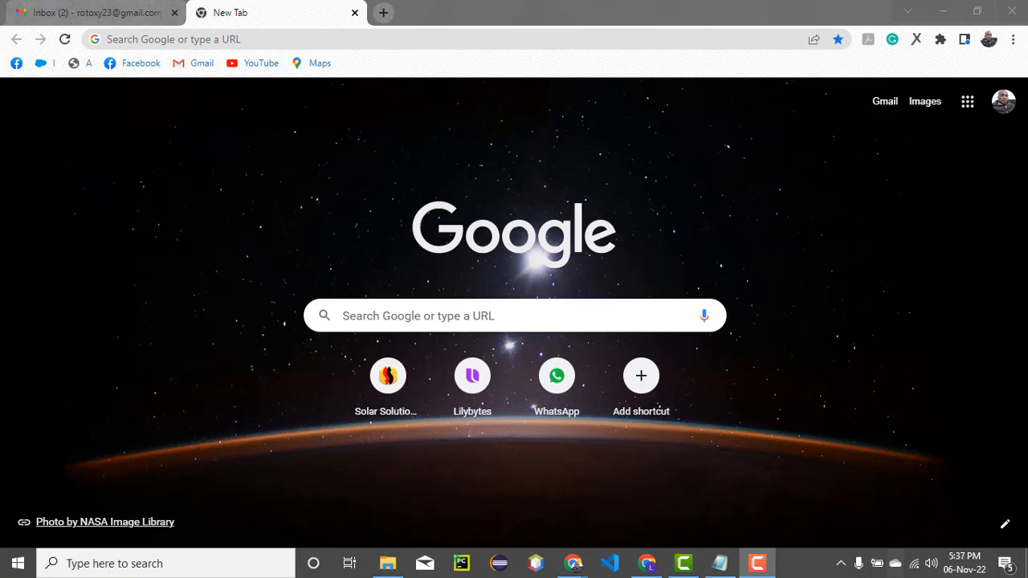
# Load practice.solarsolutions.com.ng/wp-admin in Chrome by accepting the address bar autocompletion
pyautogui.click(164, 42)
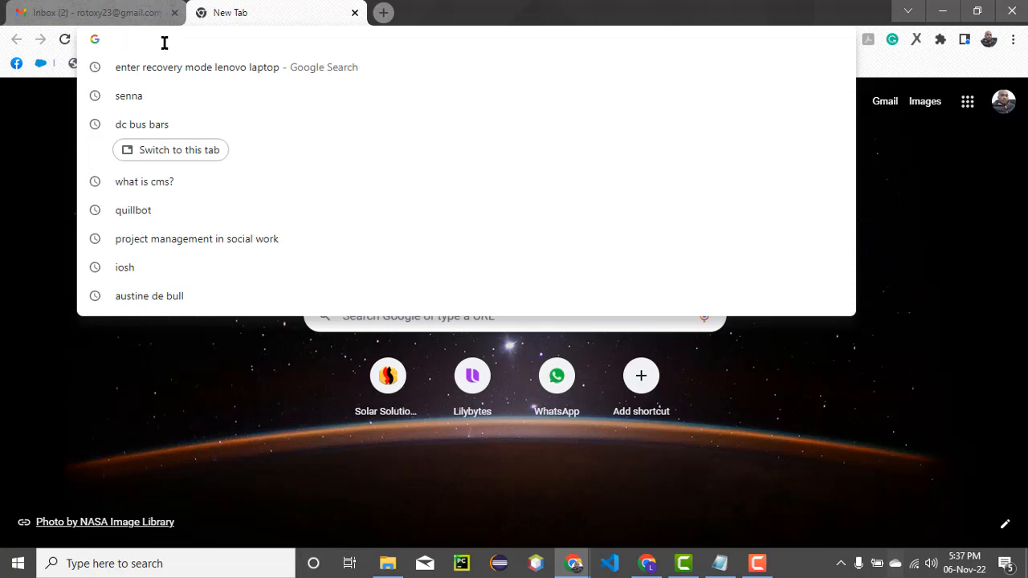
pyautogui.write('pr')
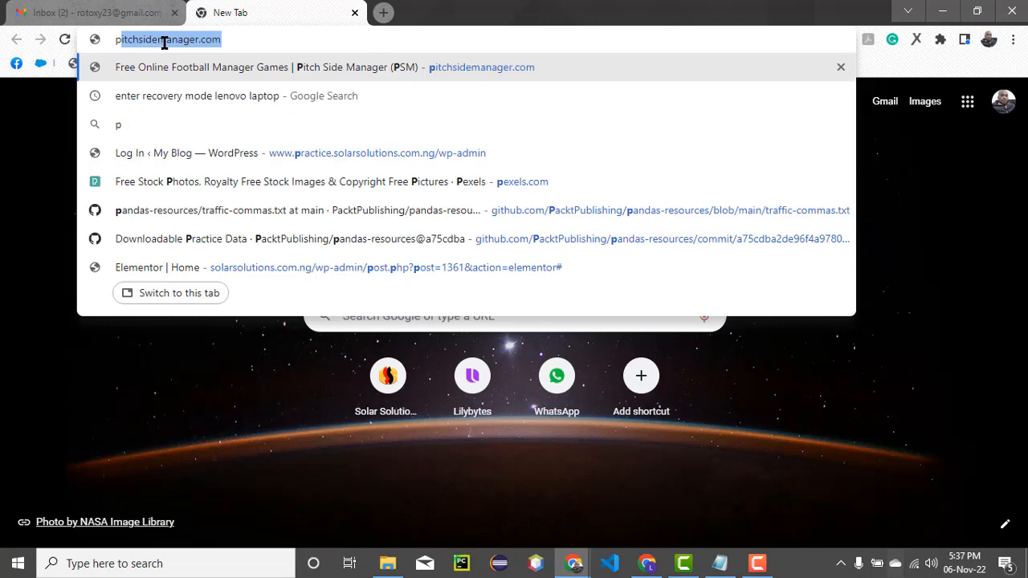
pyautogui.press('Right')
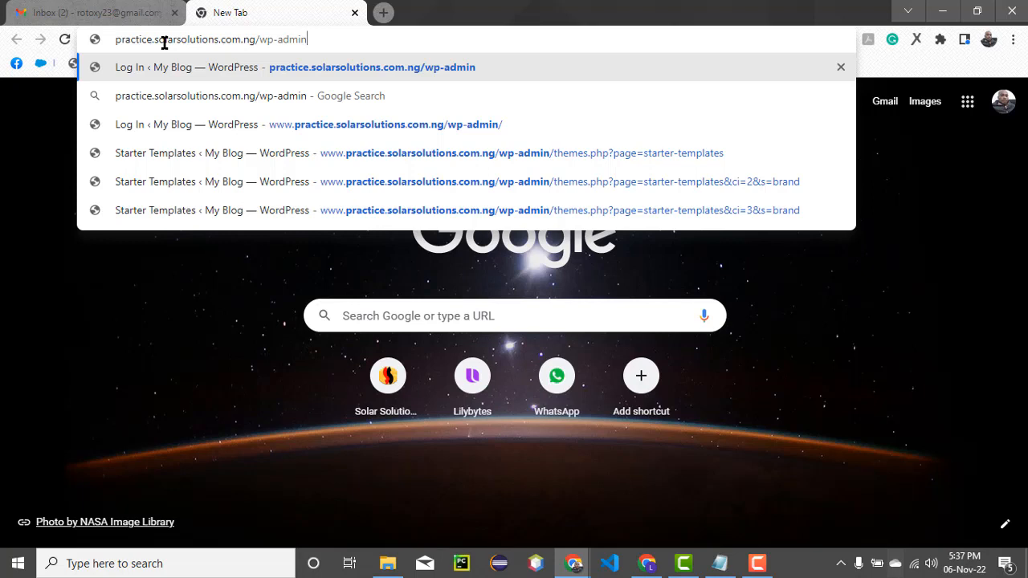
pyautogui.press('Return')
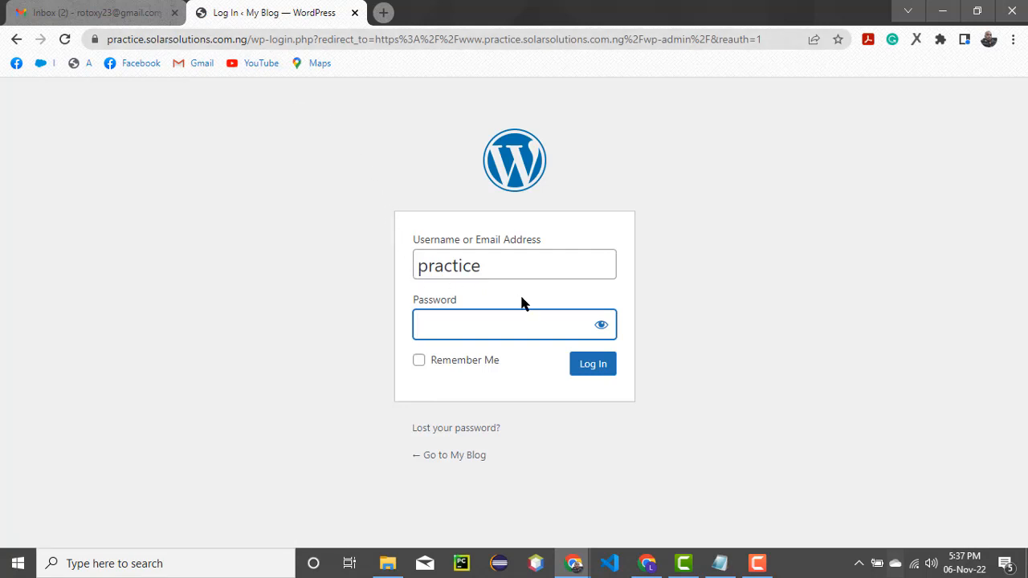
# Enter the account password on the login form and log in to reach the Dashboard
pyautogui.click(506, 328)
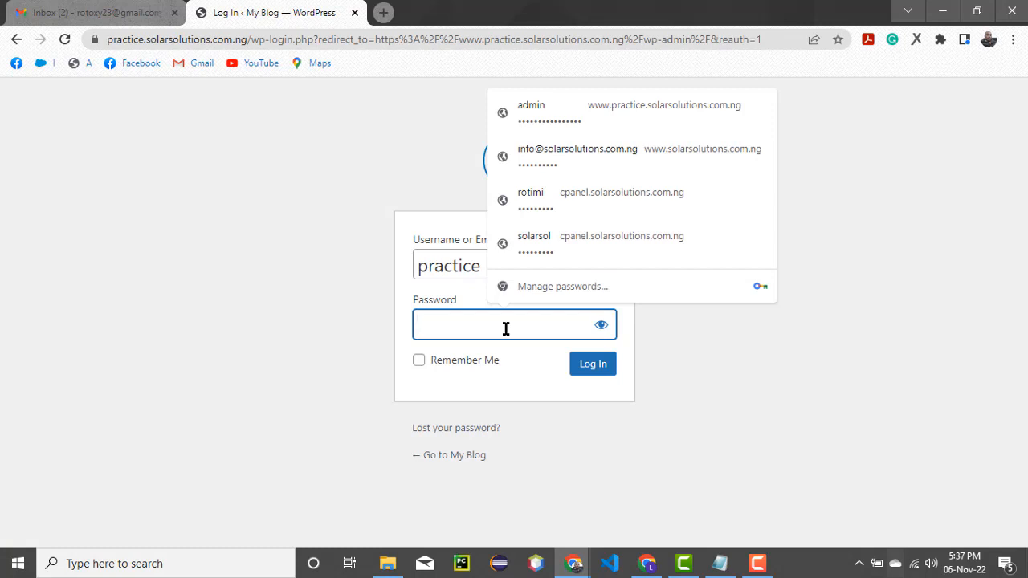
pyautogui.click(601, 325)
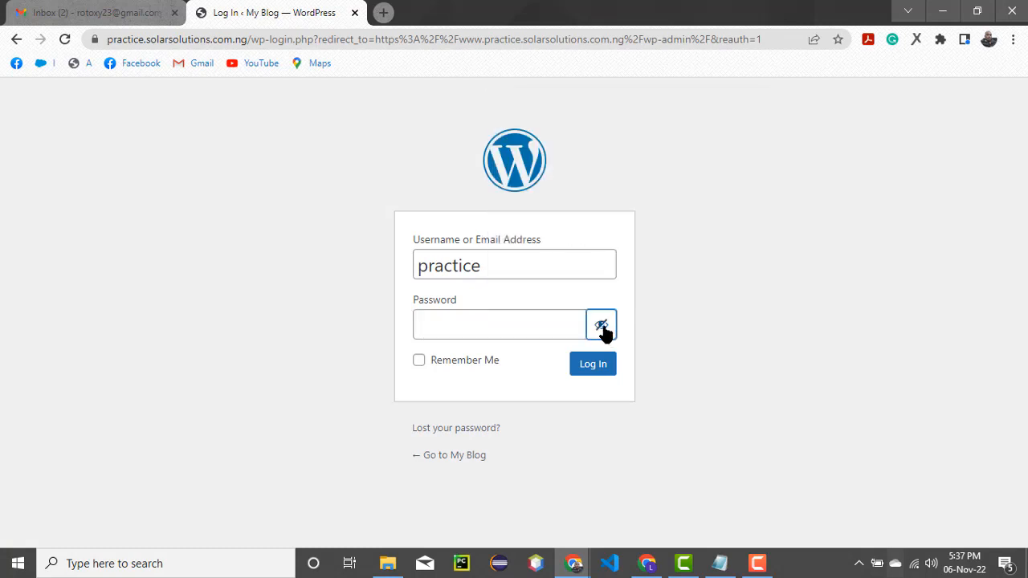
pyautogui.click(477, 327)
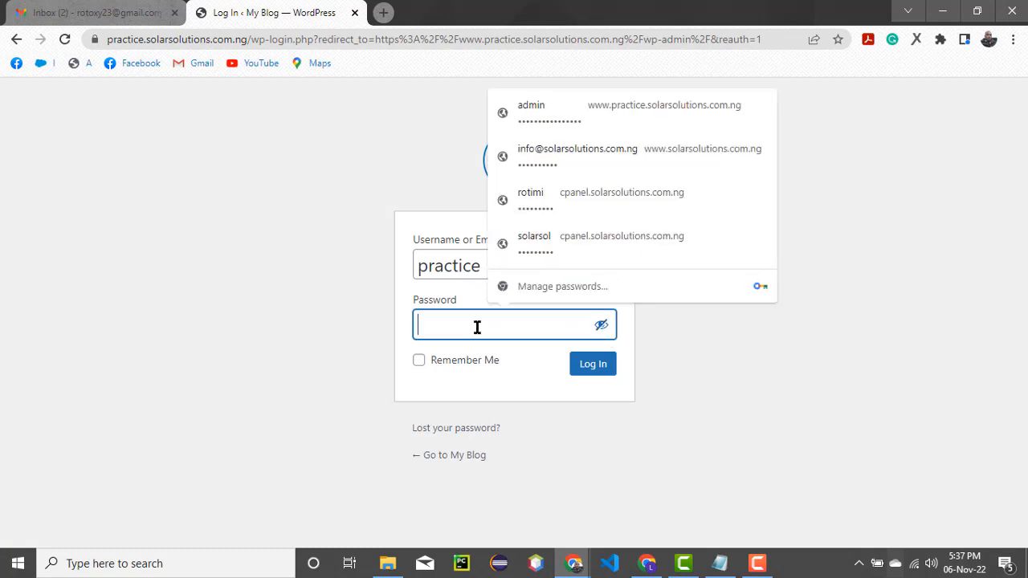
pyautogui.write('my')
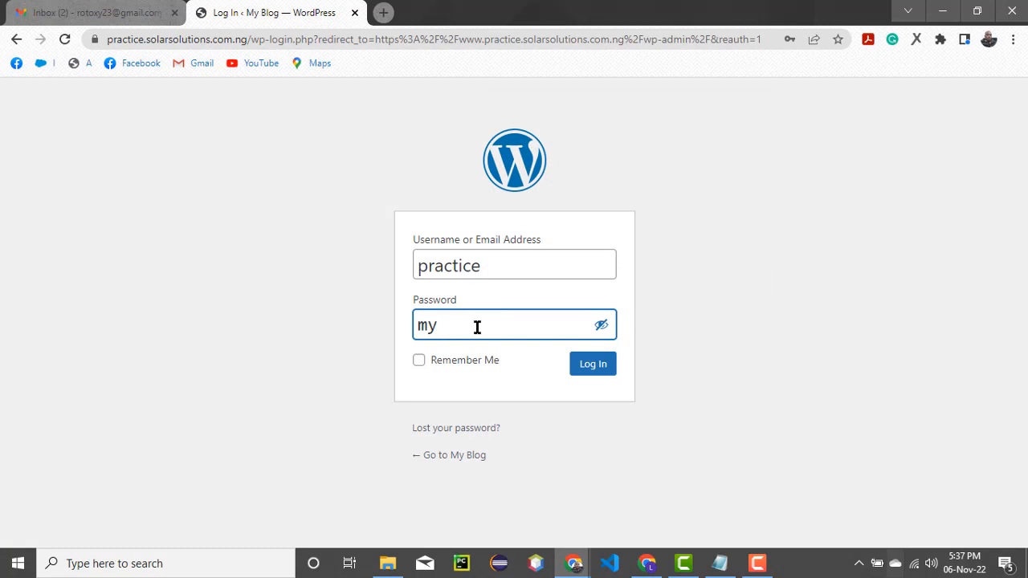
pyautogui.click(602, 326)
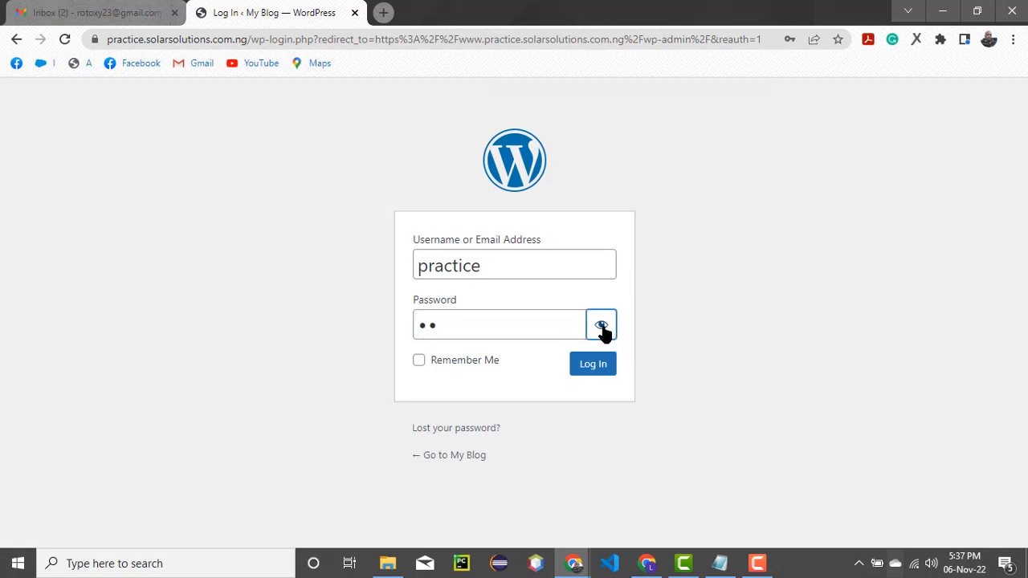
pyautogui.click(475, 334)
pyautogui.write('p')
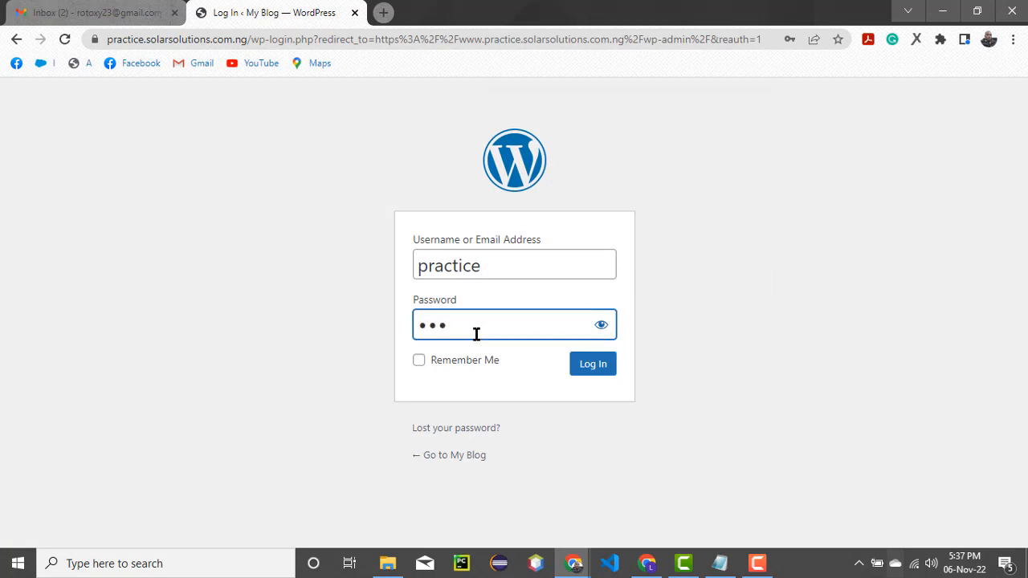
pyautogui.press('BackSpace')
pyautogui.press('BackSpace')
pyautogui.press('BackSpace')
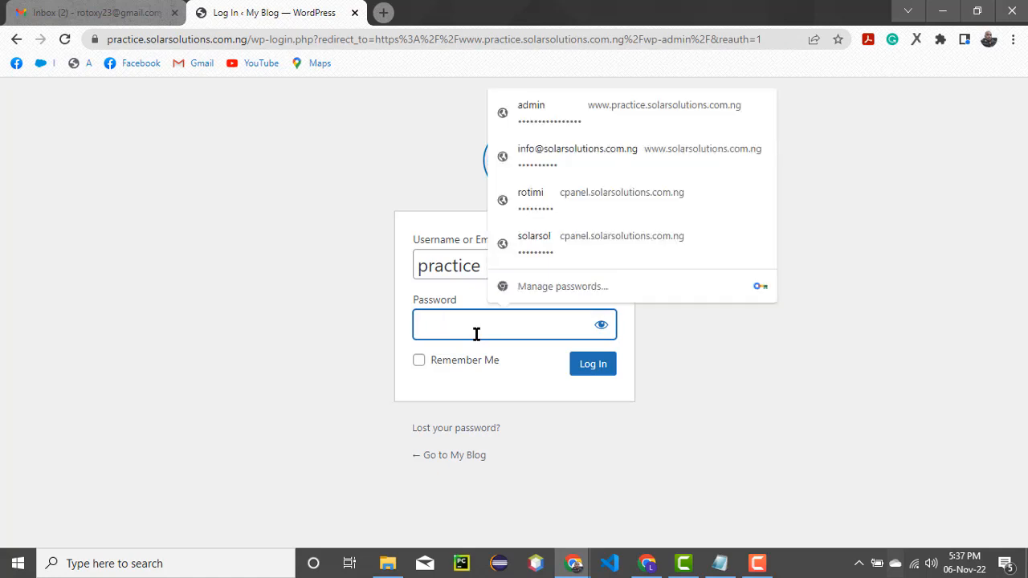
pyautogui.click(758, 563)
pyautogui.click(689, 490)
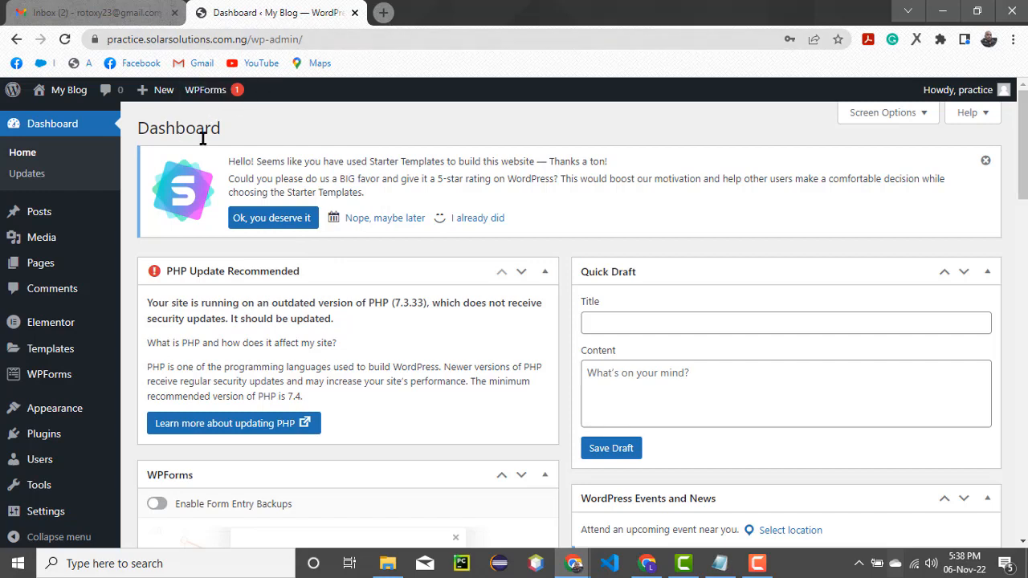
# Open My Blog's Visit Site link in a new browser tab
pyautogui.moveTo(60, 100)
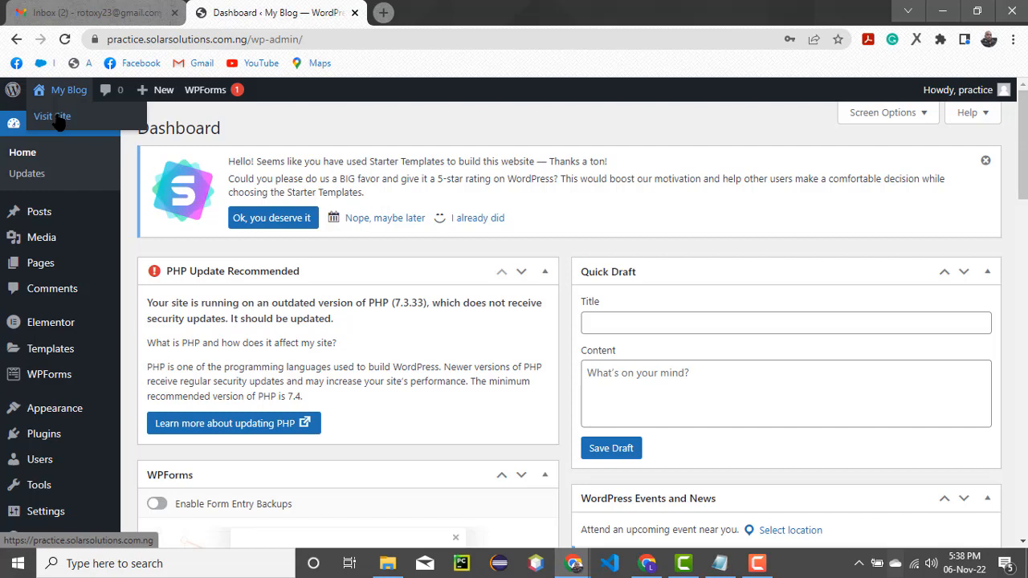
pyautogui.rightClick(60, 119)
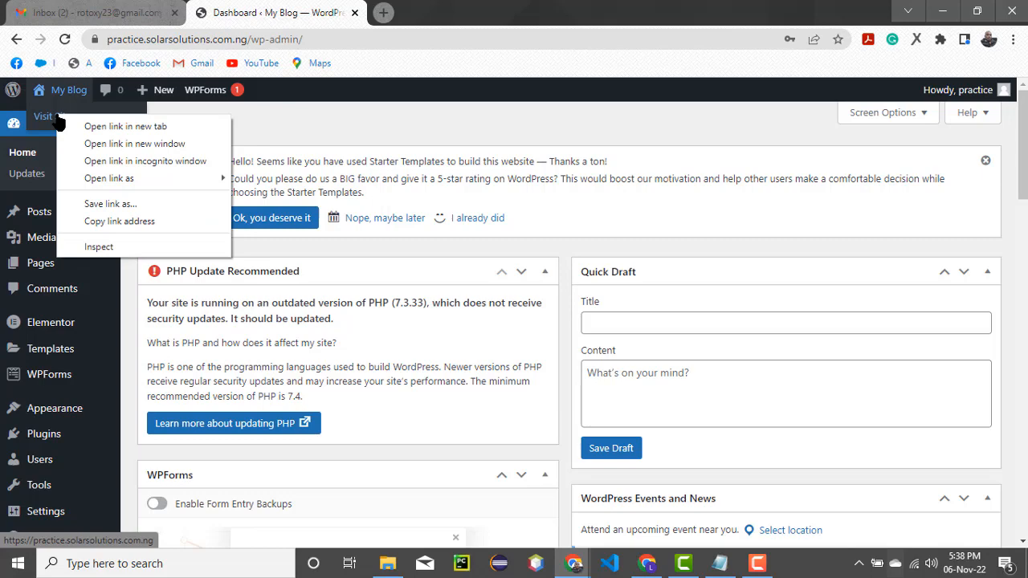
pyautogui.click(108, 126)
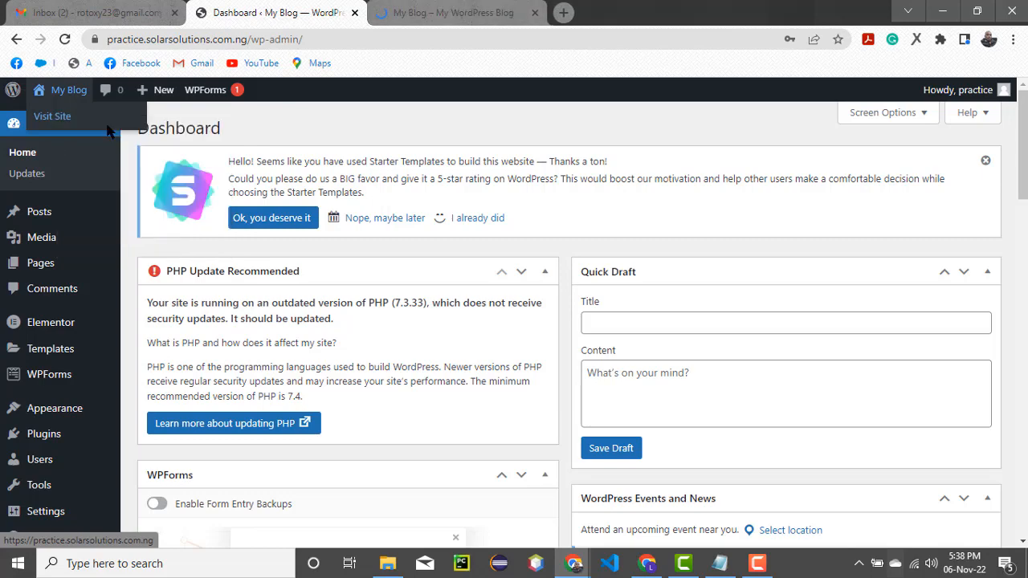
# Scroll through the live makeup studio homepage, glance at the Dashboard, and return to it
pyautogui.click(430, 12)
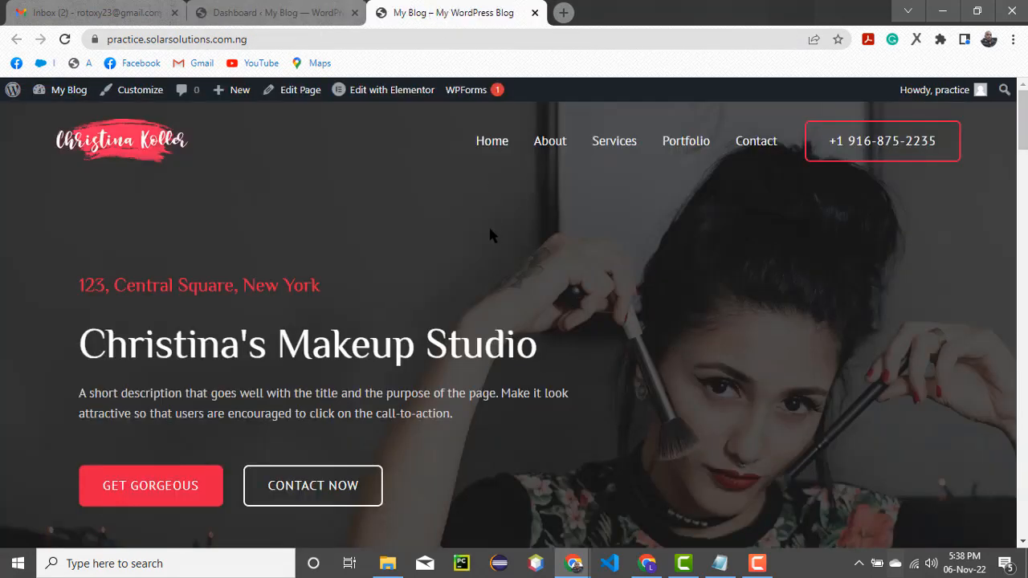
pyautogui.scroll(-5, 489, 225)
pyautogui.scroll(-20, 496, 260)
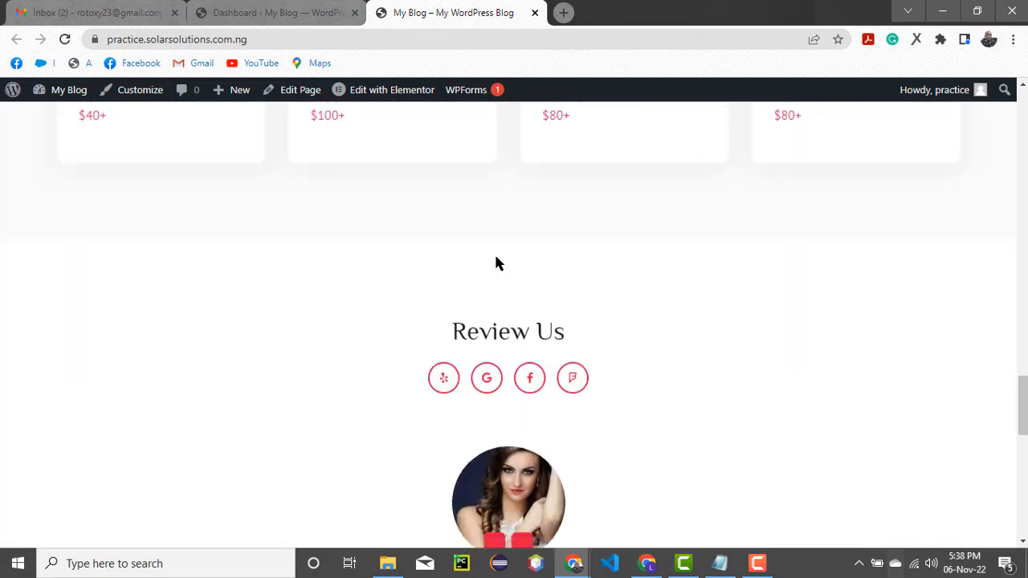
pyautogui.scroll(20, 496, 257)
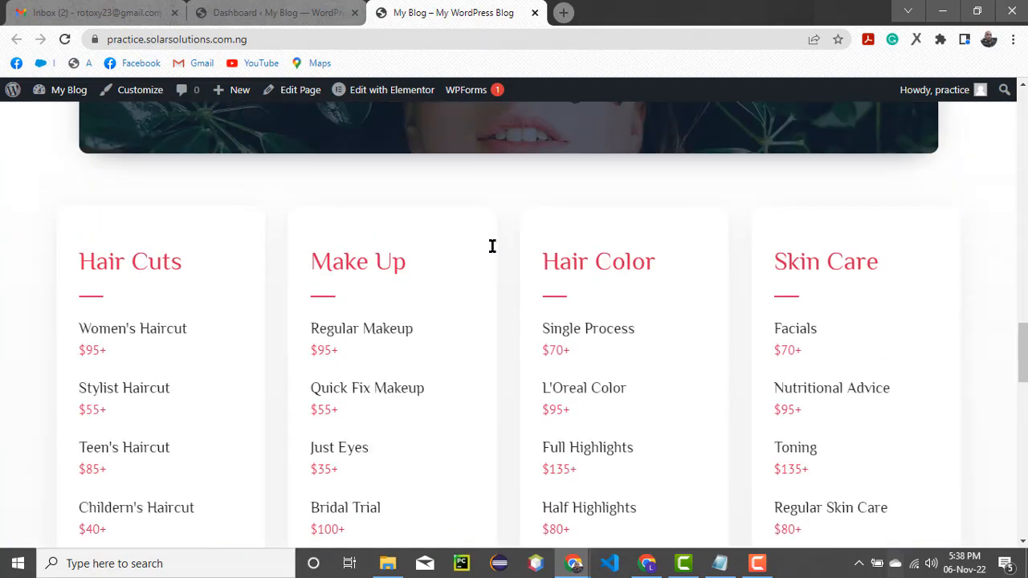
pyautogui.scroll(5, 492, 219)
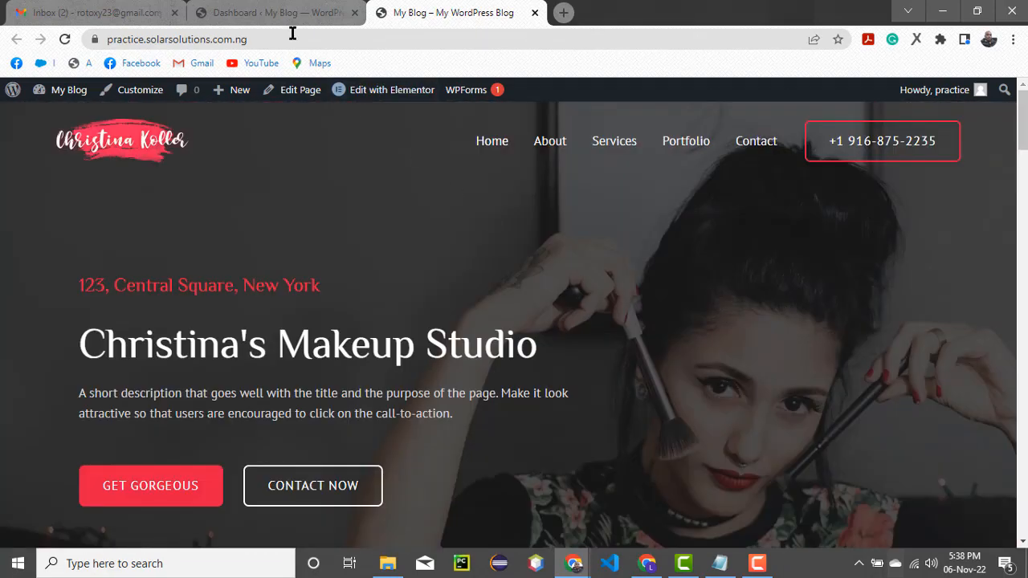
pyautogui.click(273, 14)
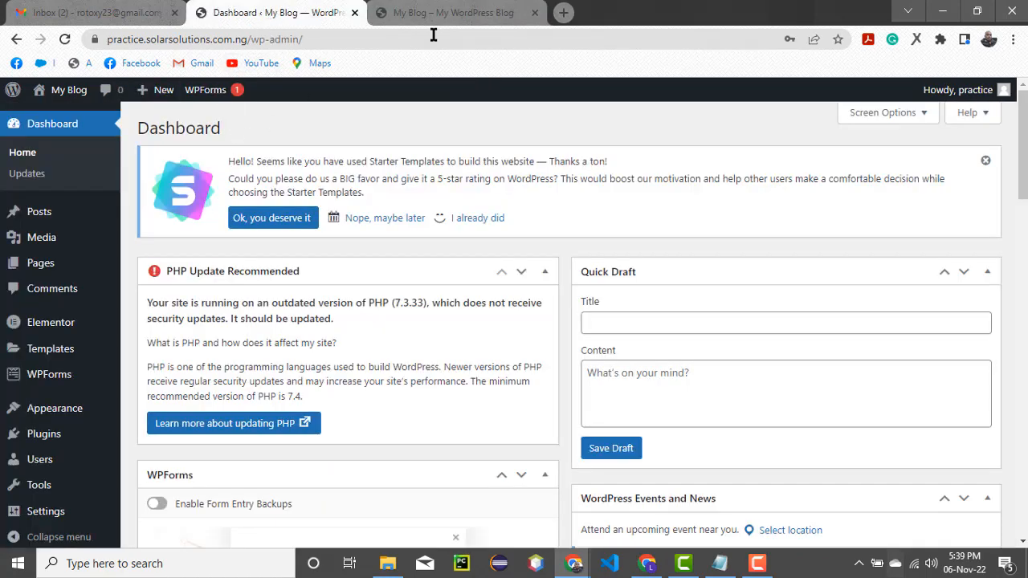
pyautogui.click(459, 14)
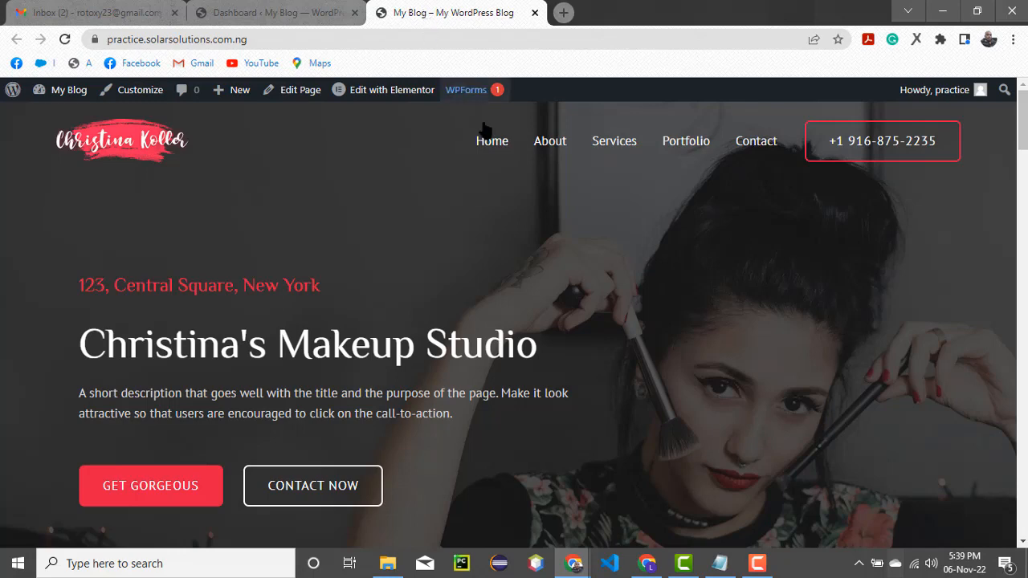
# From the Dashboard tab, go to Settings > Permalinks
pyautogui.click(235, 15)
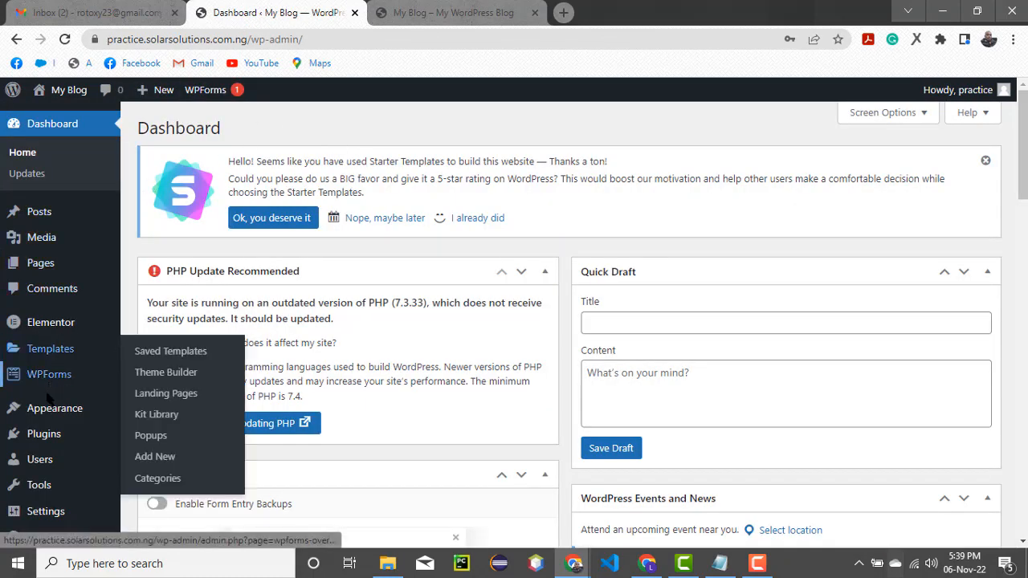
pyautogui.moveTo(44, 411)
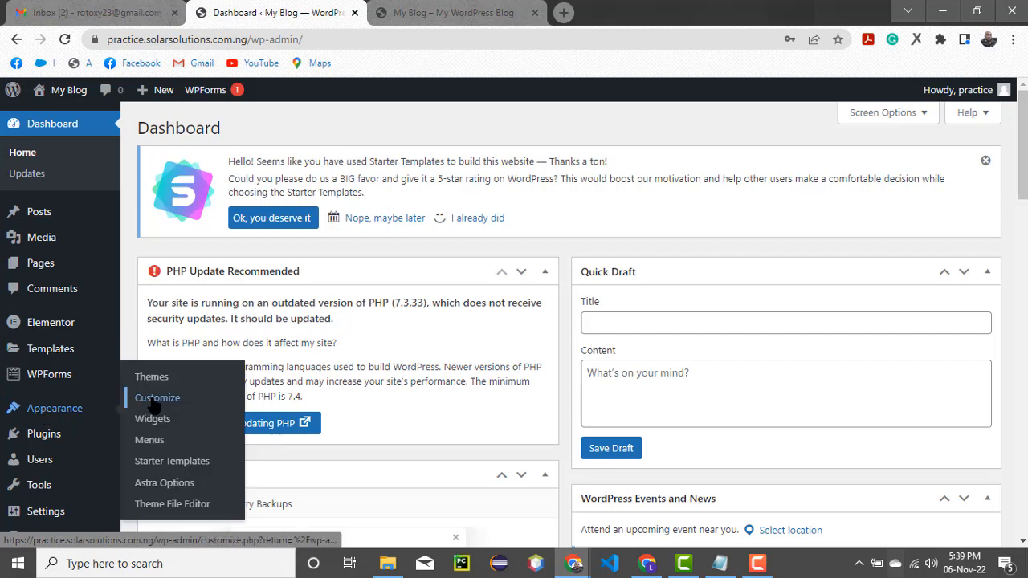
pyautogui.moveTo(44, 514)
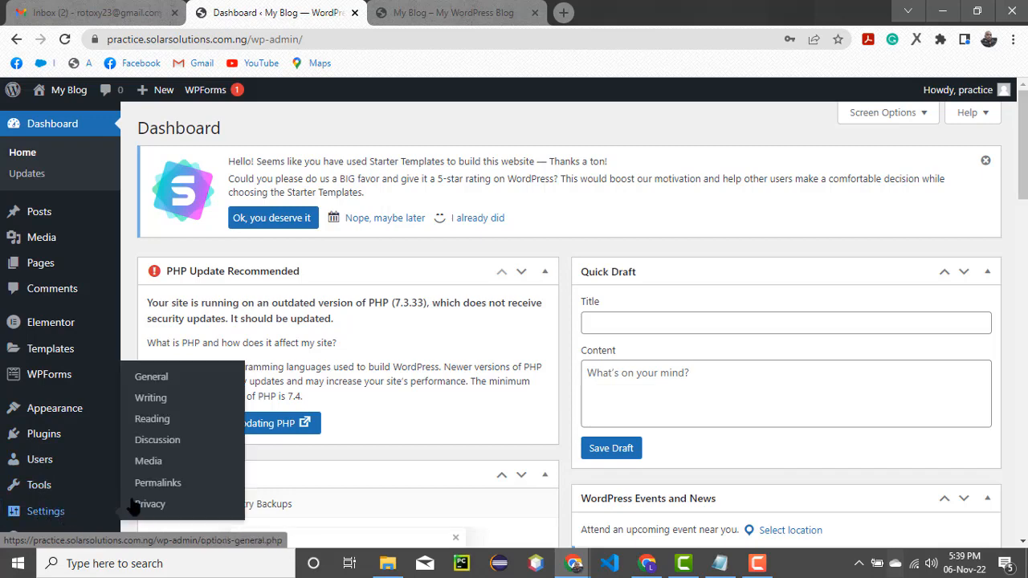
pyautogui.click(156, 486)
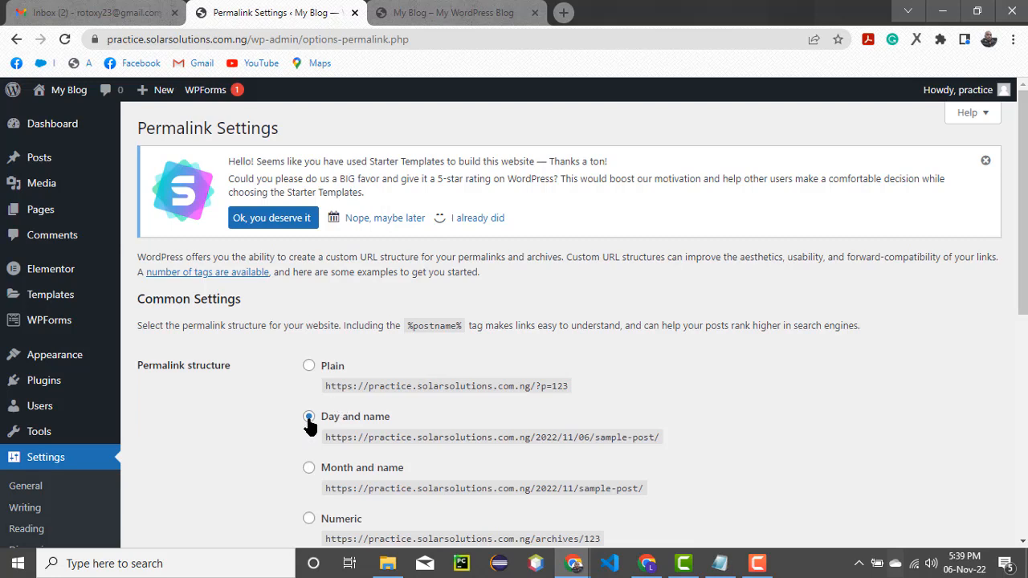
# Switch permalinks from Day and name to Post name (/%postname%/) and save
pyautogui.scroll(-3, 312, 425)
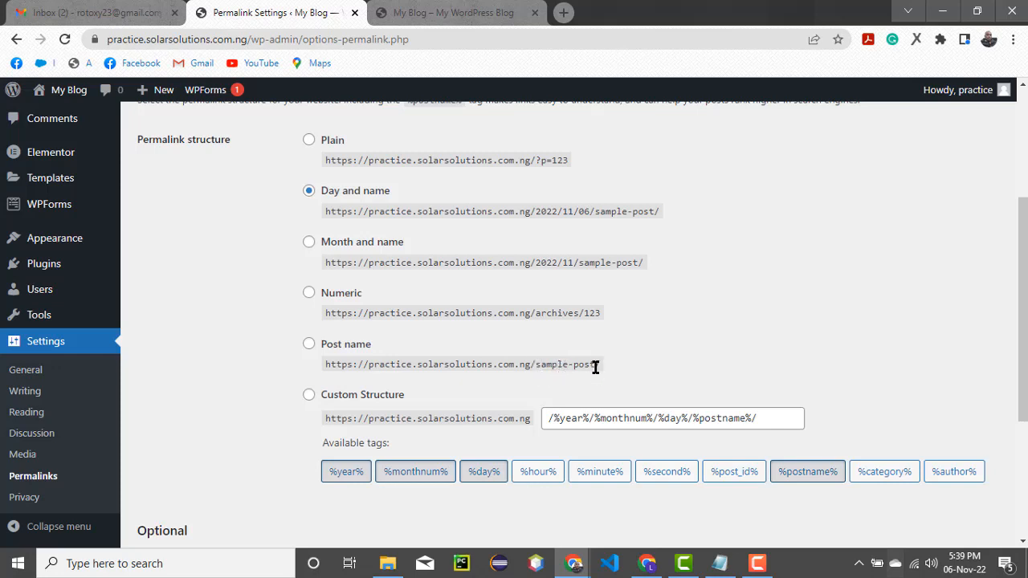
pyautogui.click(310, 346)
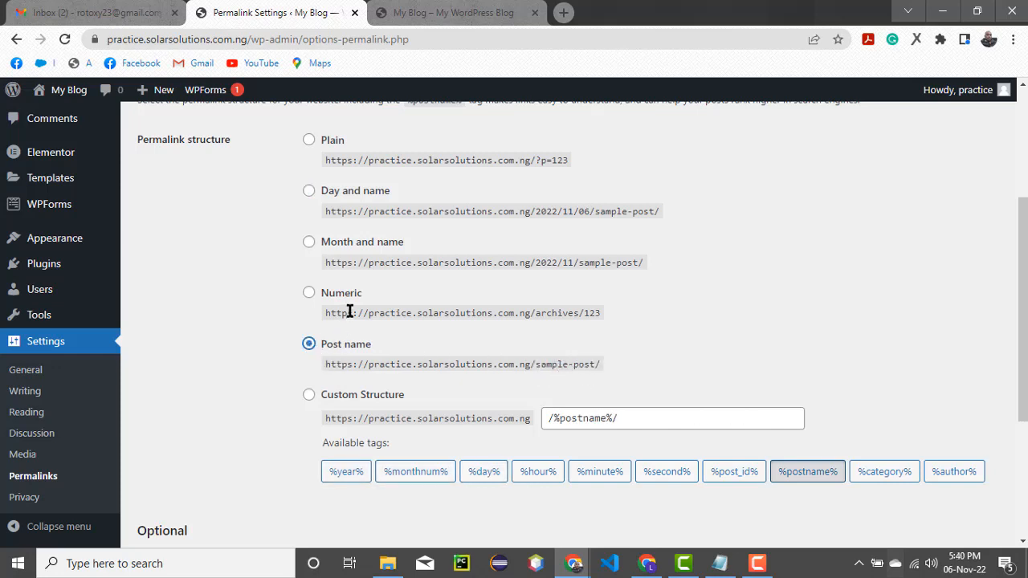
pyautogui.scroll(-2, 345, 312)
pyautogui.scroll(-1, 349, 311)
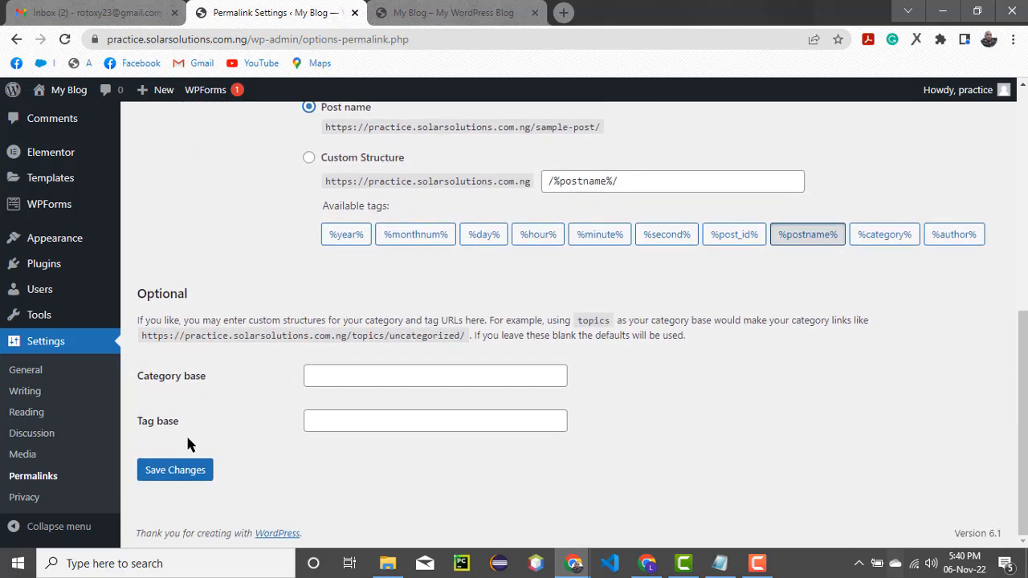
pyautogui.click(181, 473)
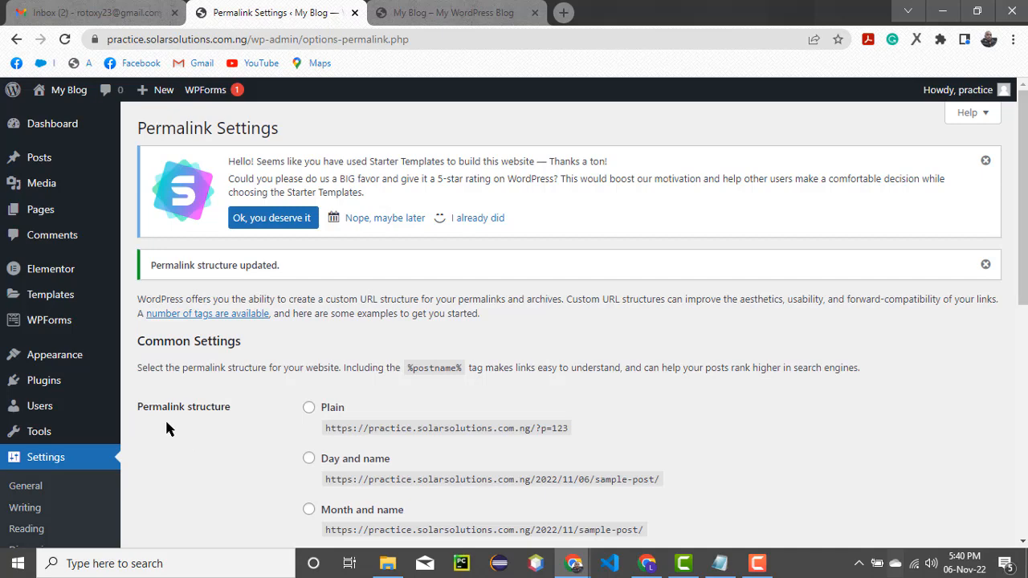
pyautogui.scroll(-1, 36, 478)
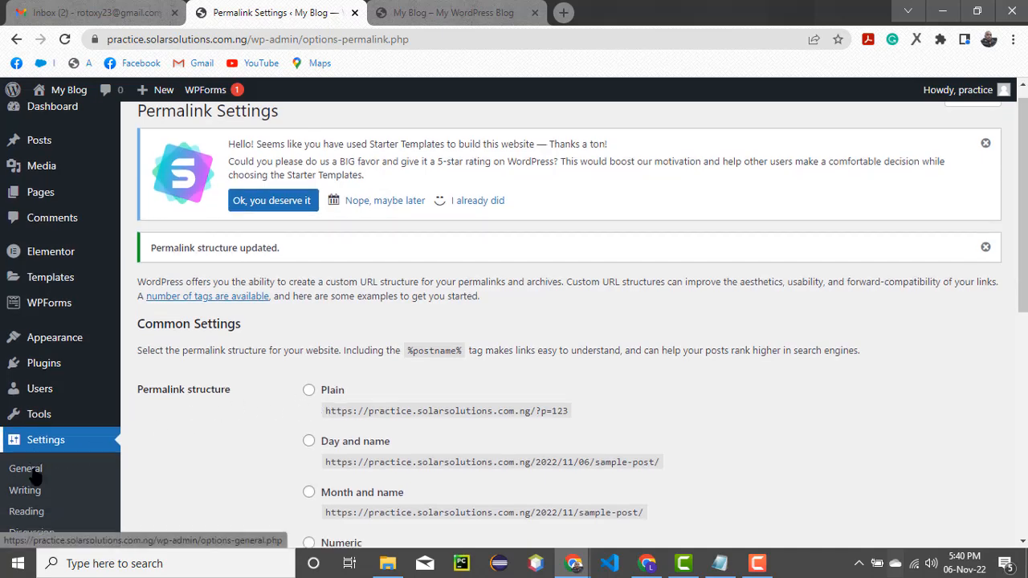
pyautogui.scroll(-1, 36, 486)
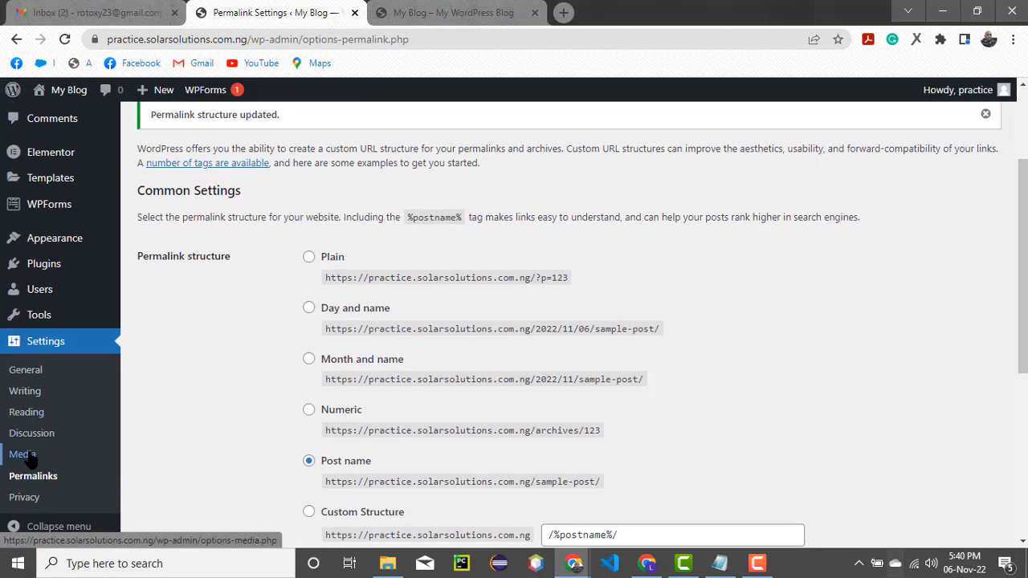
# In Settings > General, replace the Site Title 'My Blog' with 'Fifi's Fluffy Touch'
pyautogui.click(30, 373)
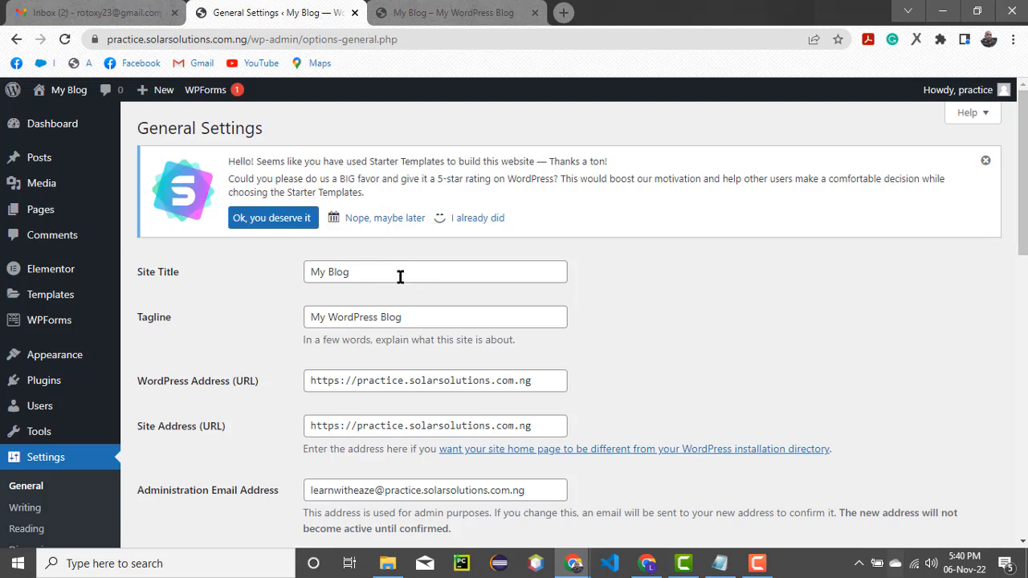
pyautogui.moveTo(400, 276); pyautogui.dragTo(256, 286)
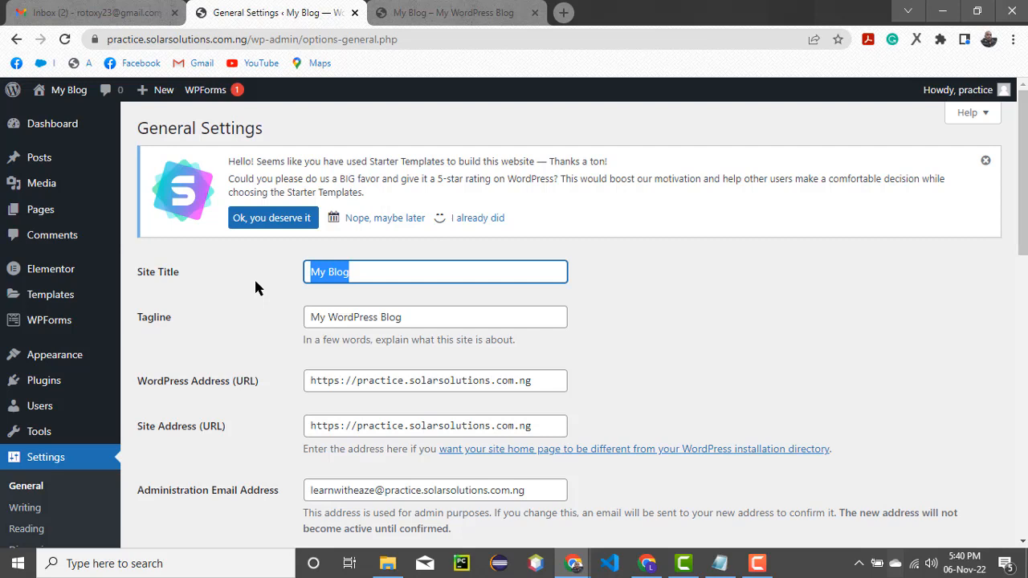
pyautogui.write('Fluffy')
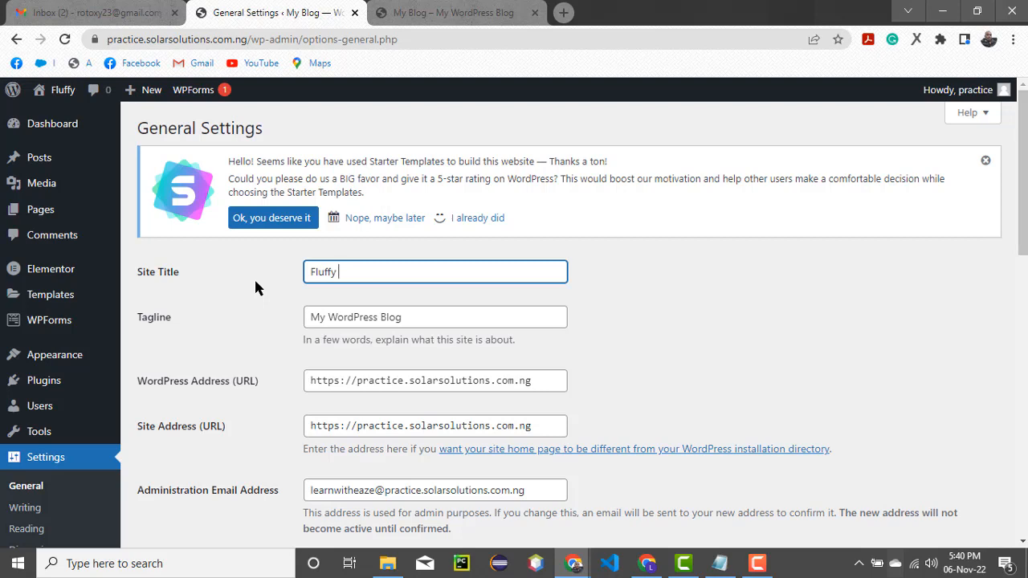
pyautogui.hotkey('ctrl', 'a')
pyautogui.press('BackSpace')
pyautogui.write('Fi')
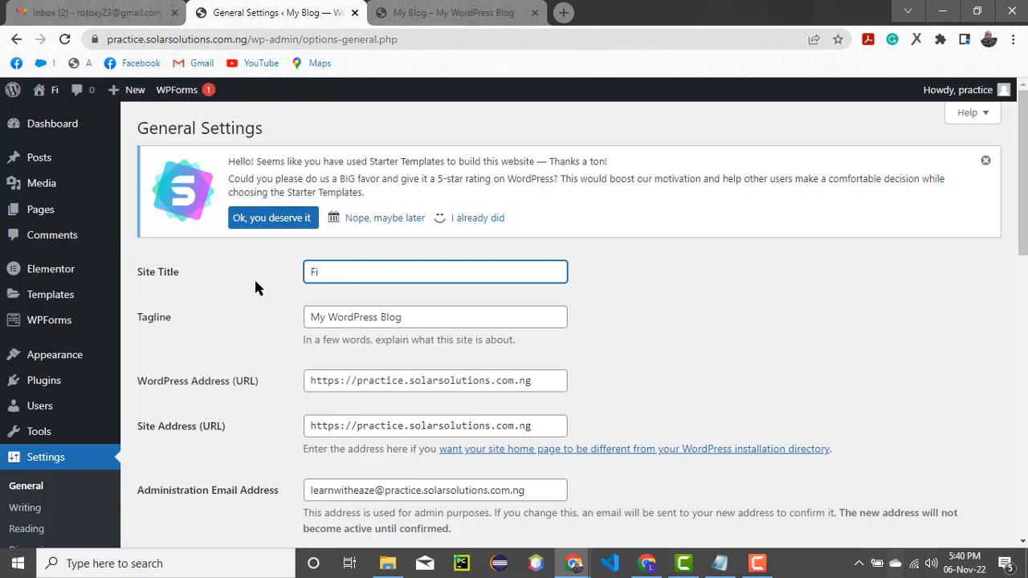
pyautogui.write('fi')
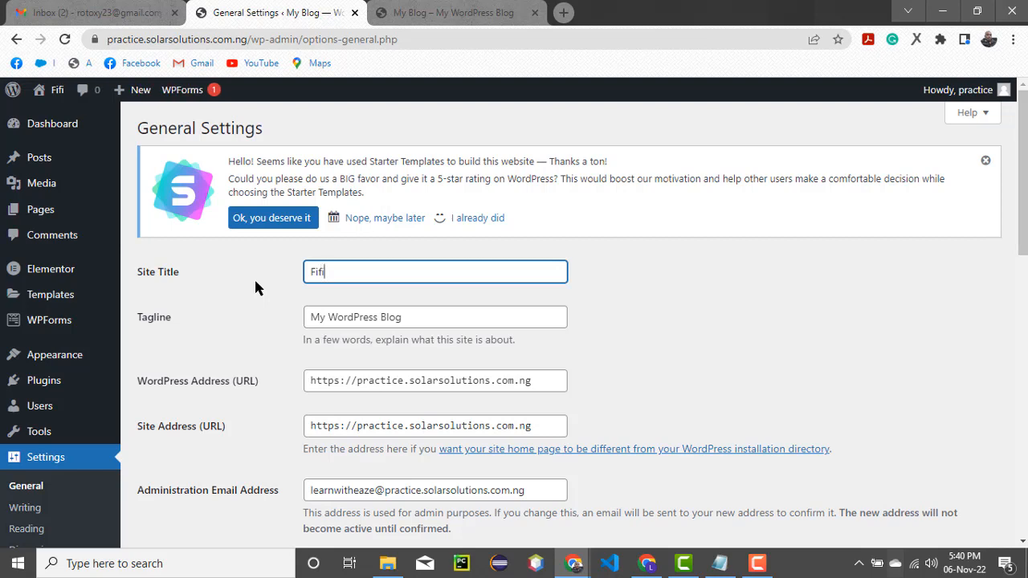
pyautogui.write("'")
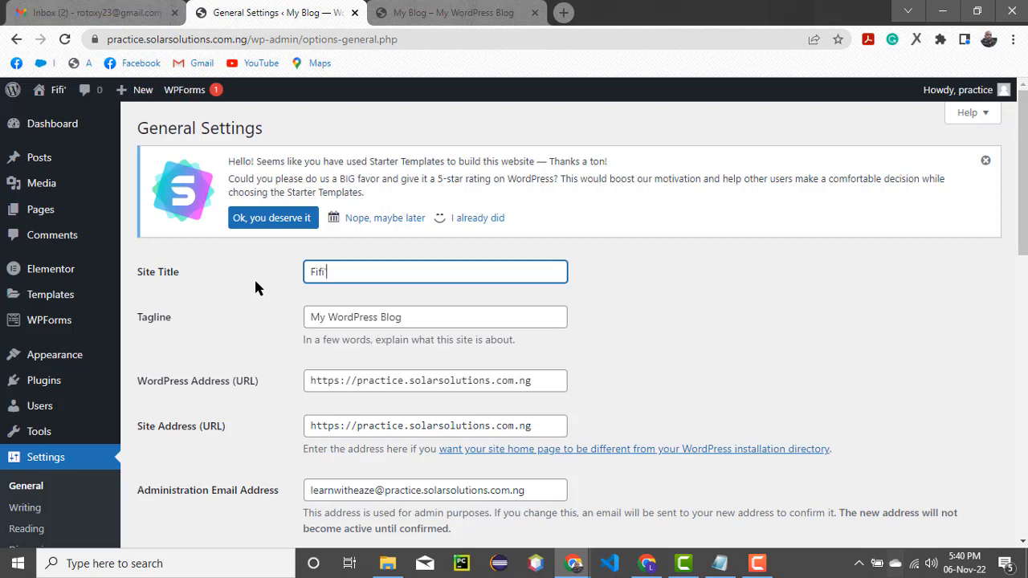
pyautogui.write('s')
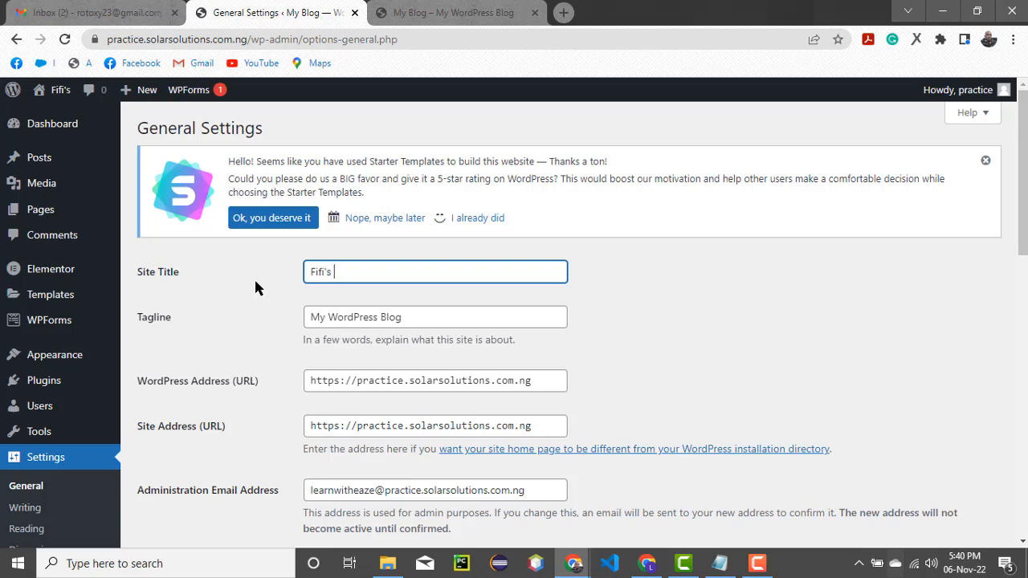
pyautogui.write('Fl')
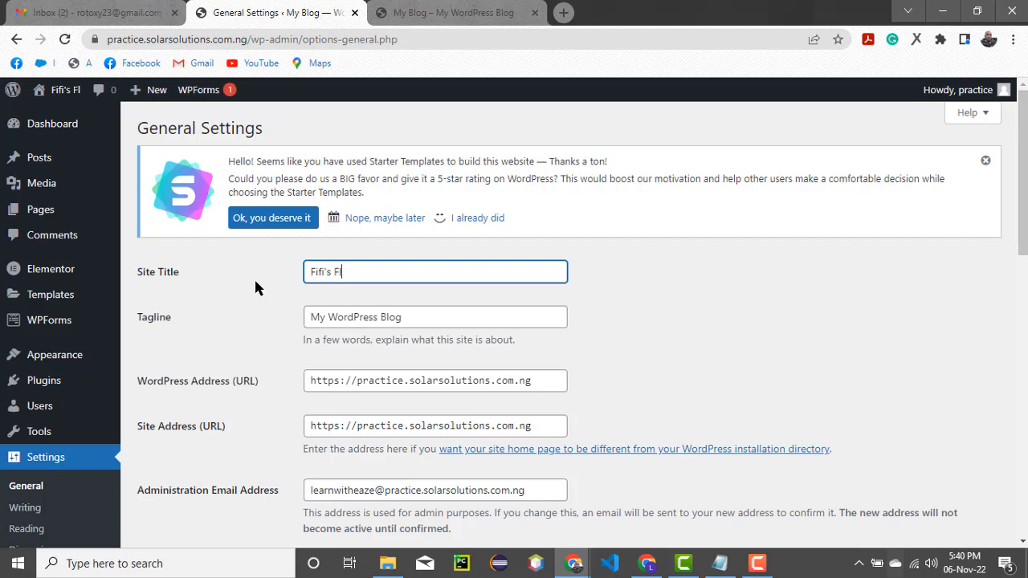
pyautogui.write('uffy ')
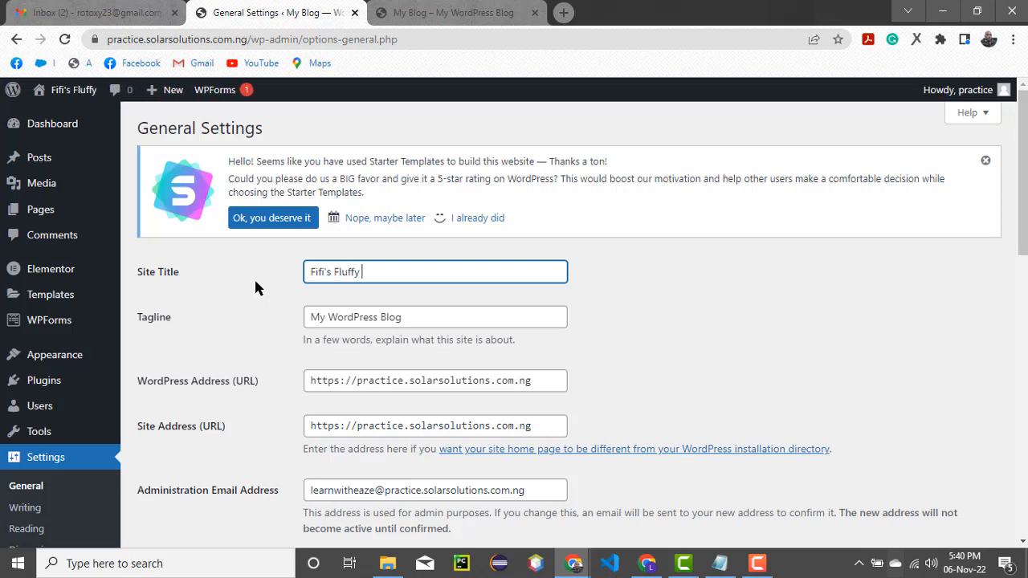
pyautogui.write('Touch')
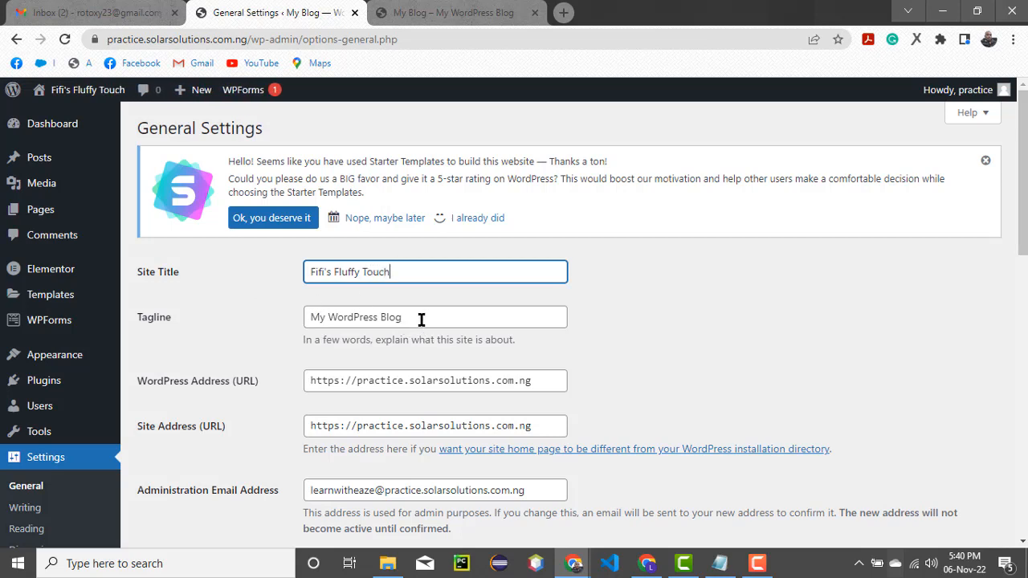
# Replace the tagline 'My WordPress Blog' with 'Best Beauty Shop'
pyautogui.moveTo(419, 318); pyautogui.dragTo(273, 303)
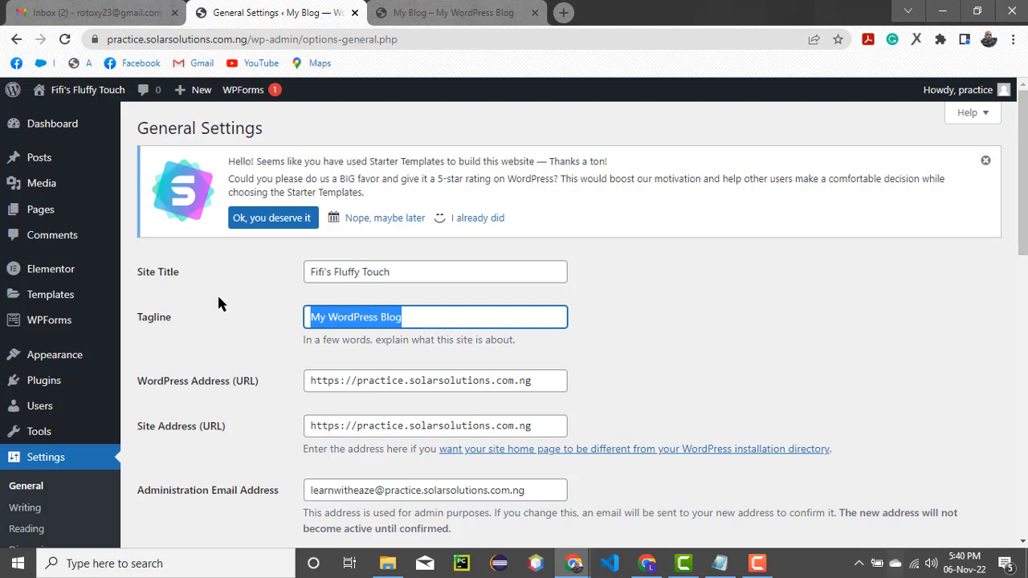
pyautogui.press('BackSpace')
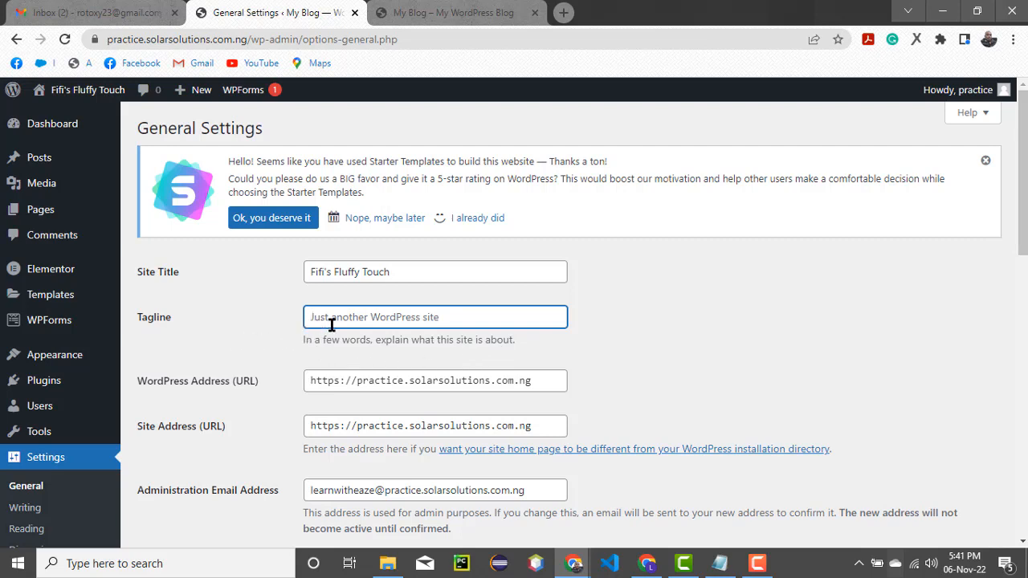
pyautogui.write('B')
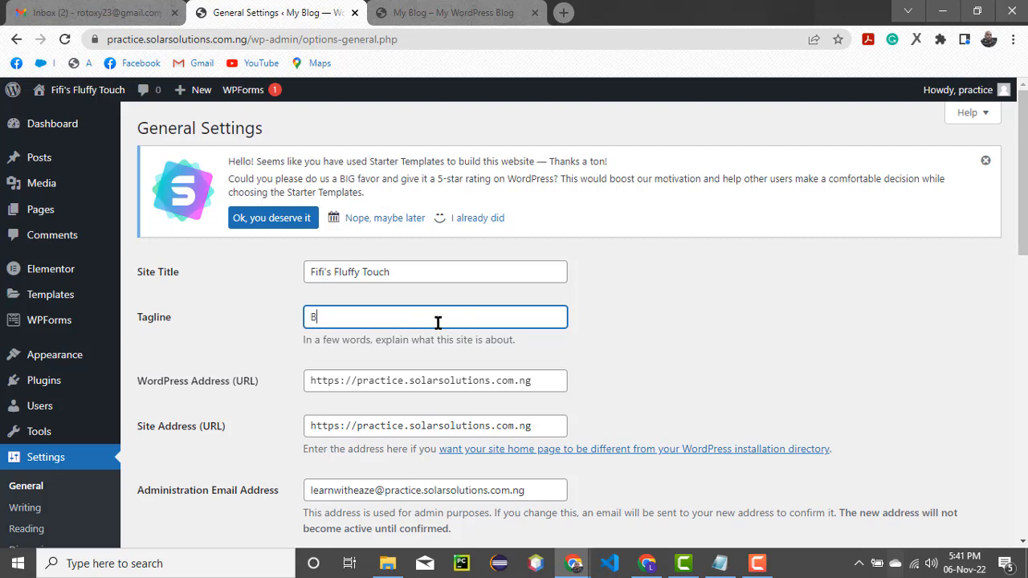
pyautogui.write('est')
pyautogui.write('Beay')
pyautogui.press('BackSpace')
pyautogui.write('uty Shop')
pyautogui.moveTo(415, 271); pyautogui.dragTo(246, 278)
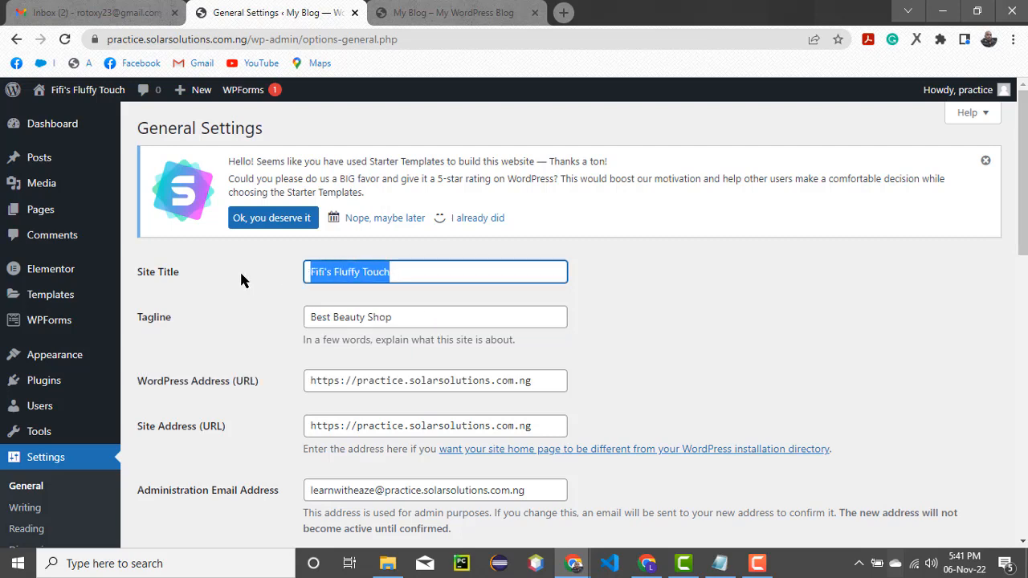
# Type 'Fiffy's Beauty Palace' over the selected Site Title
pyautogui.write('Fiffy')
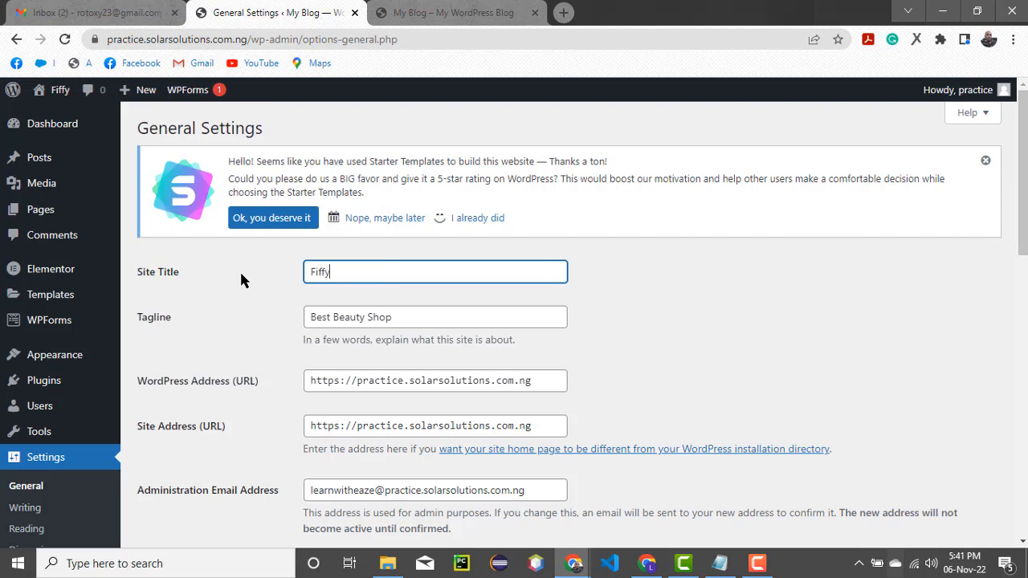
pyautogui.write("'s Bea")
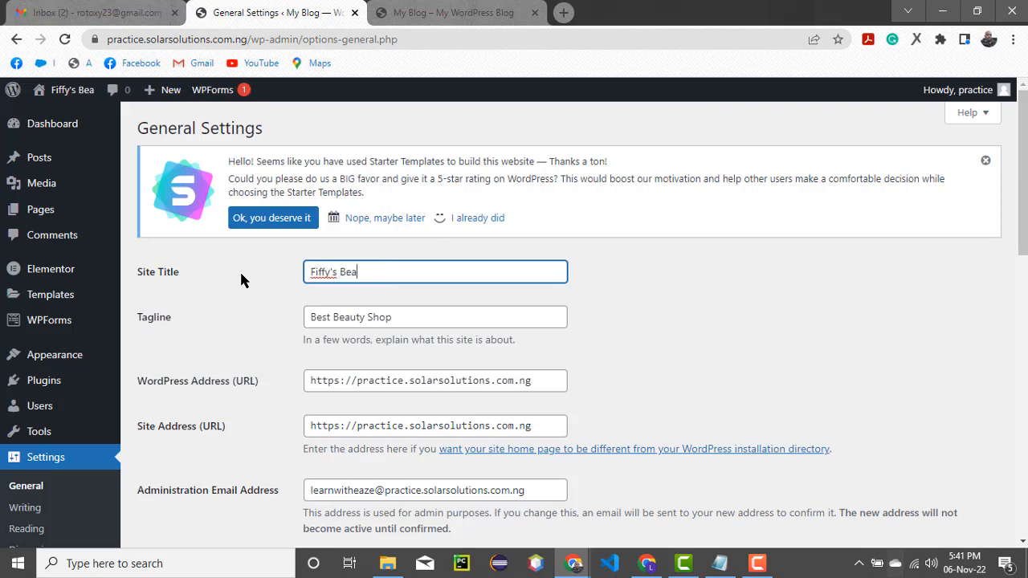
pyautogui.write('uty Palace')
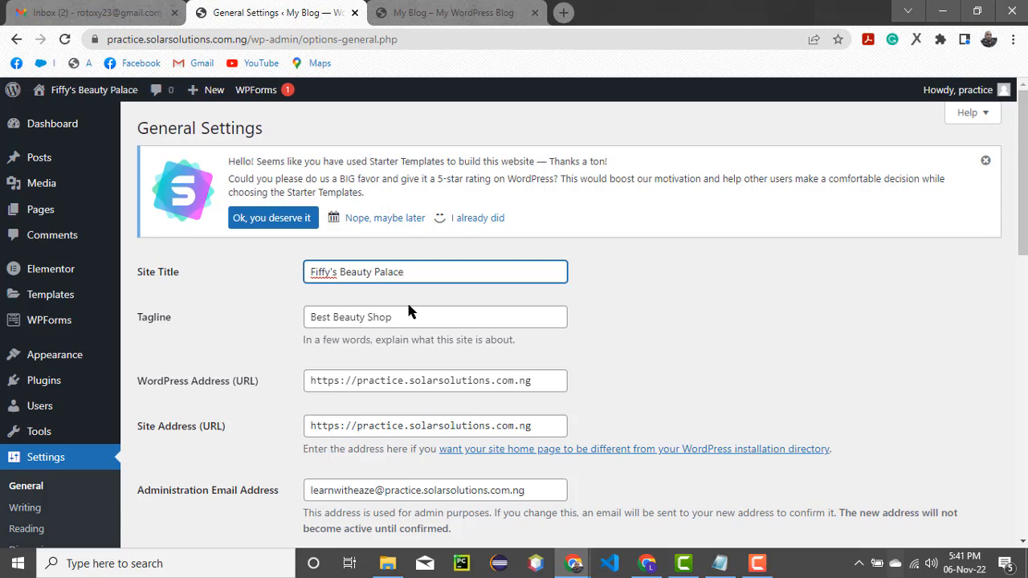
pyautogui.scroll(-4, 408, 310)
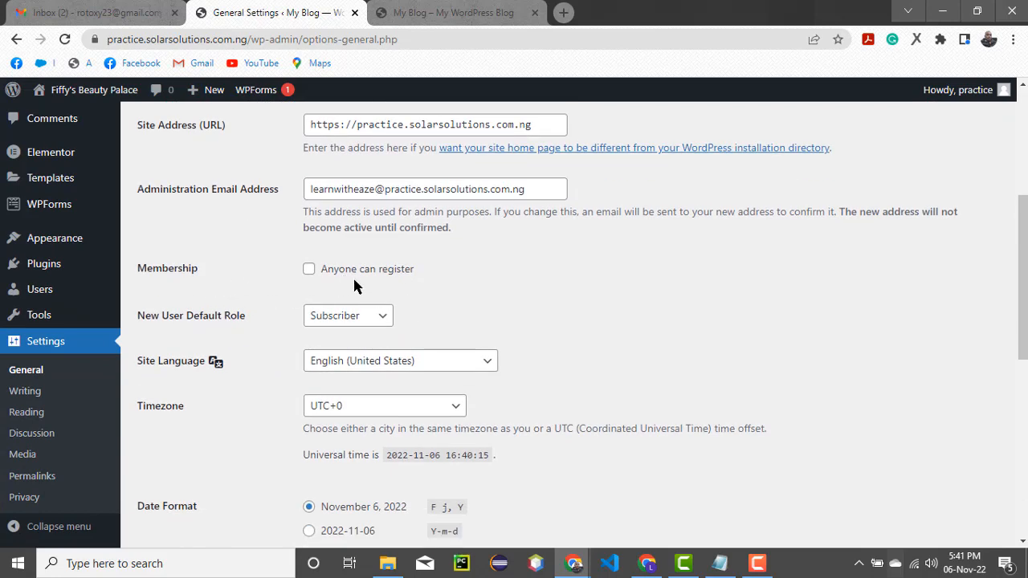
pyautogui.scroll(-1, 386, 276)
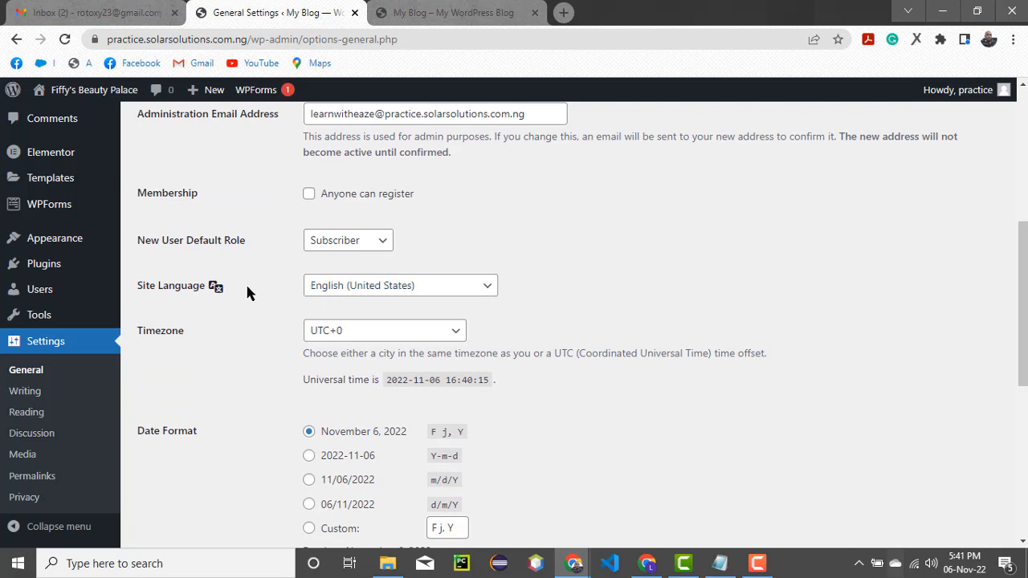
pyautogui.click(487, 288)
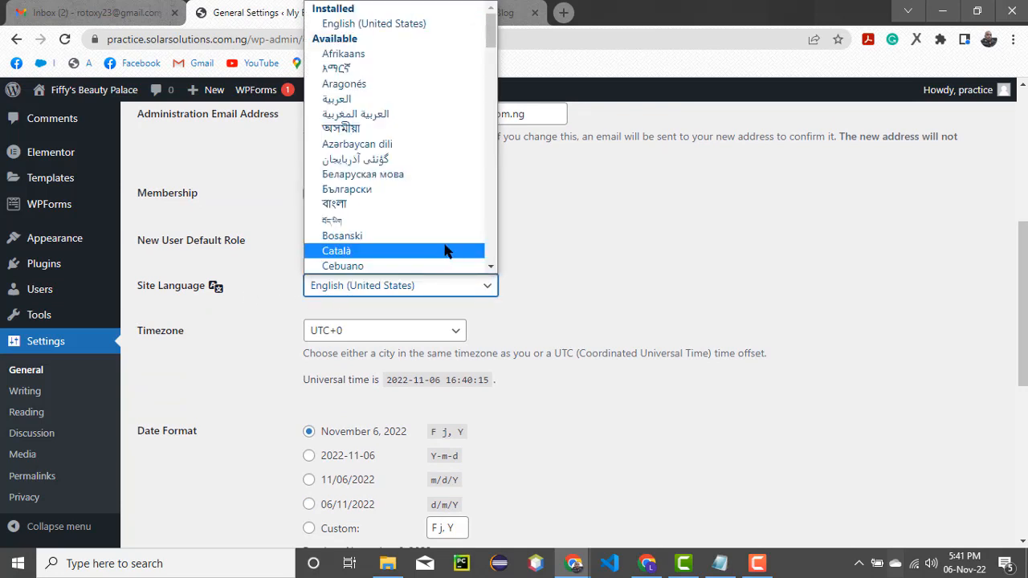
pyautogui.scroll(-10, 446, 251)
pyautogui.scroll(8, 446, 251)
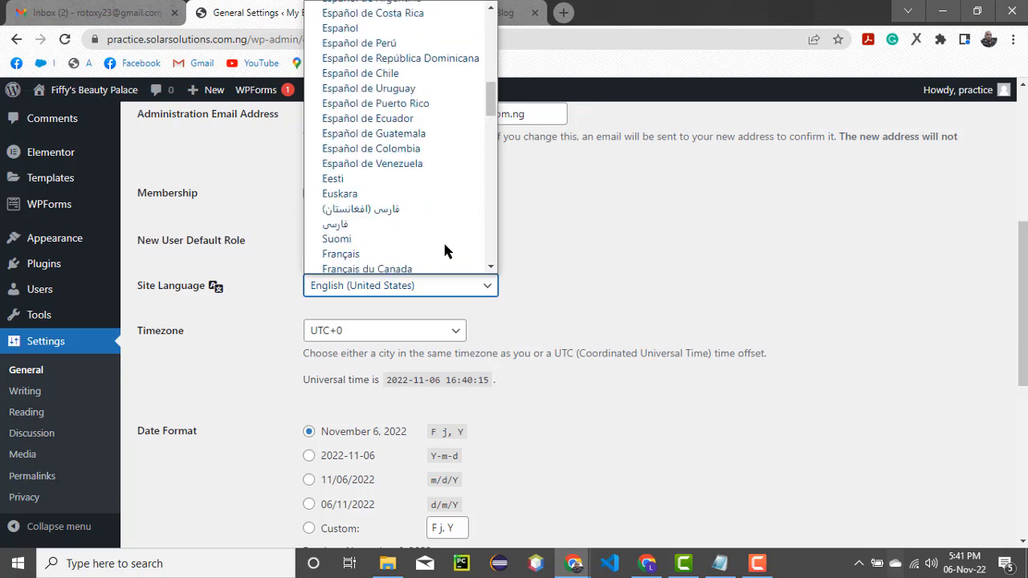
pyautogui.scroll(5, 445, 251)
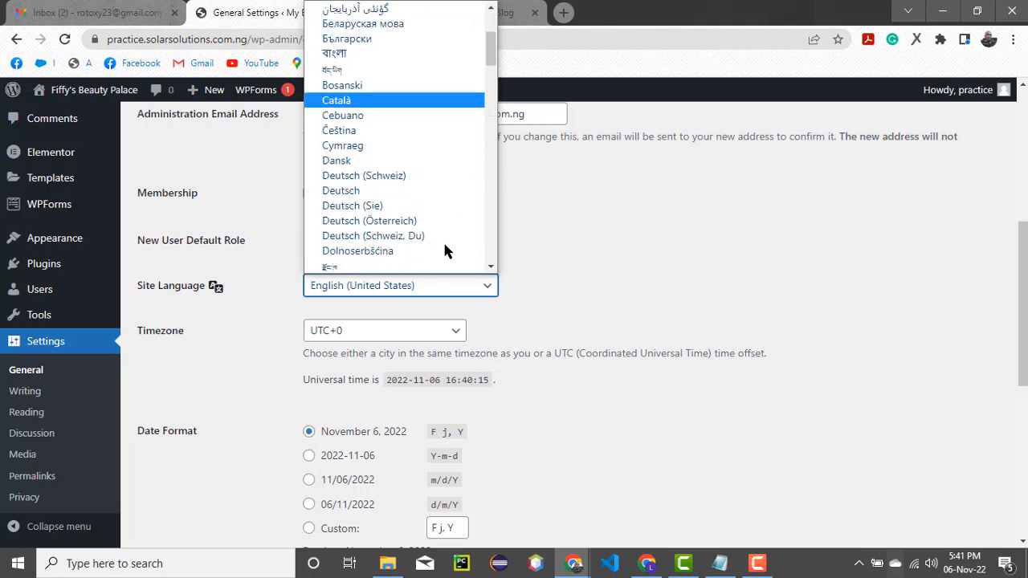
pyautogui.scroll(-6, 416, 208)
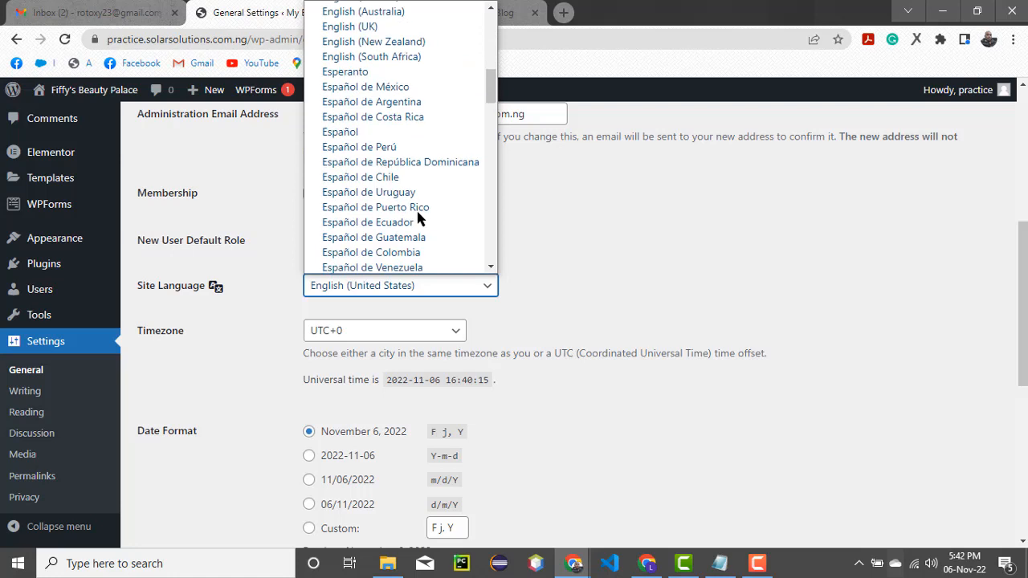
pyautogui.scroll(3, 416, 213)
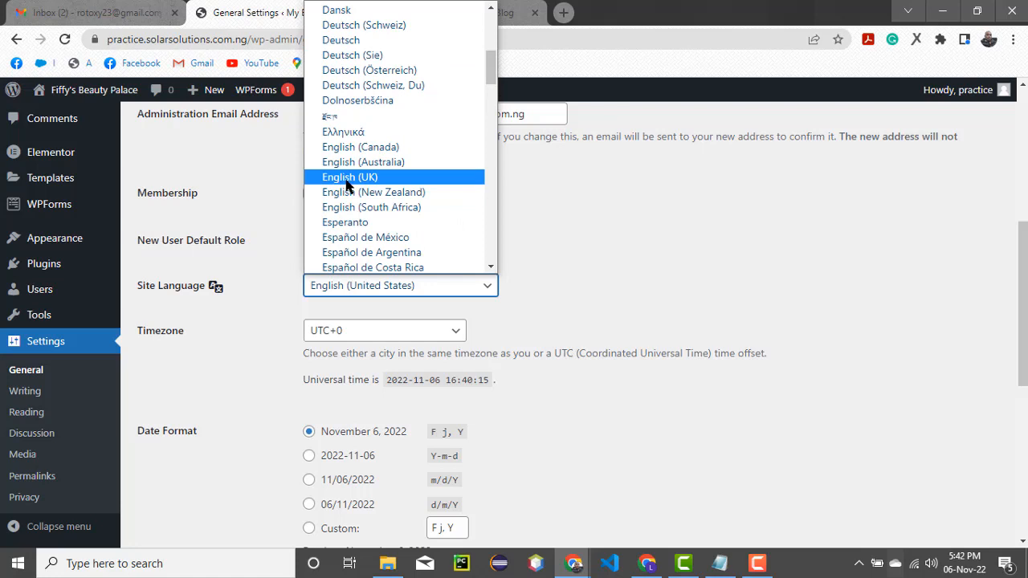
pyautogui.click(633, 217)
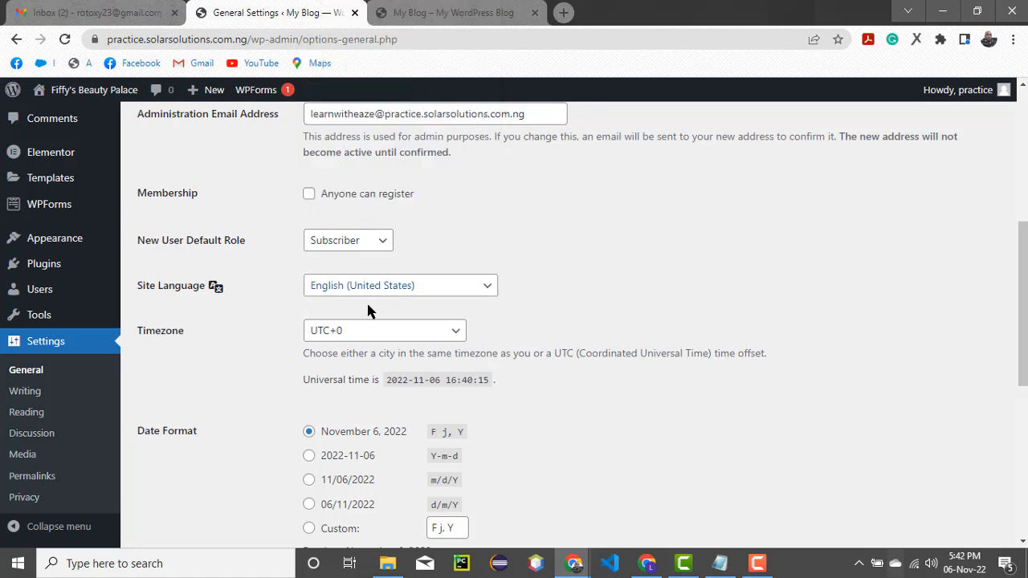
pyautogui.scroll(-1, 344, 304)
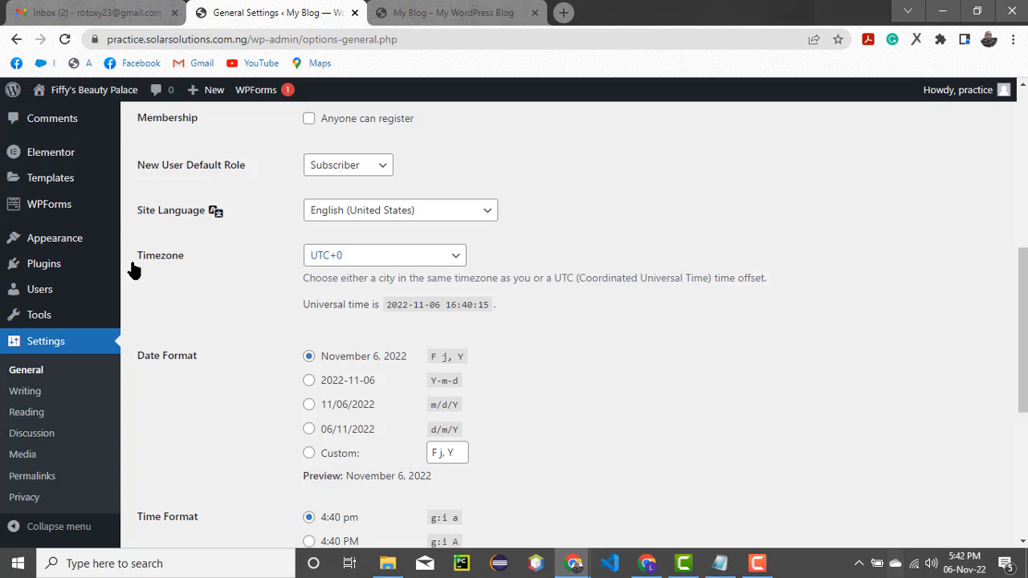
# Change the timezone from UTC+0 to Lagos under the Africa group
pyautogui.click(457, 259)
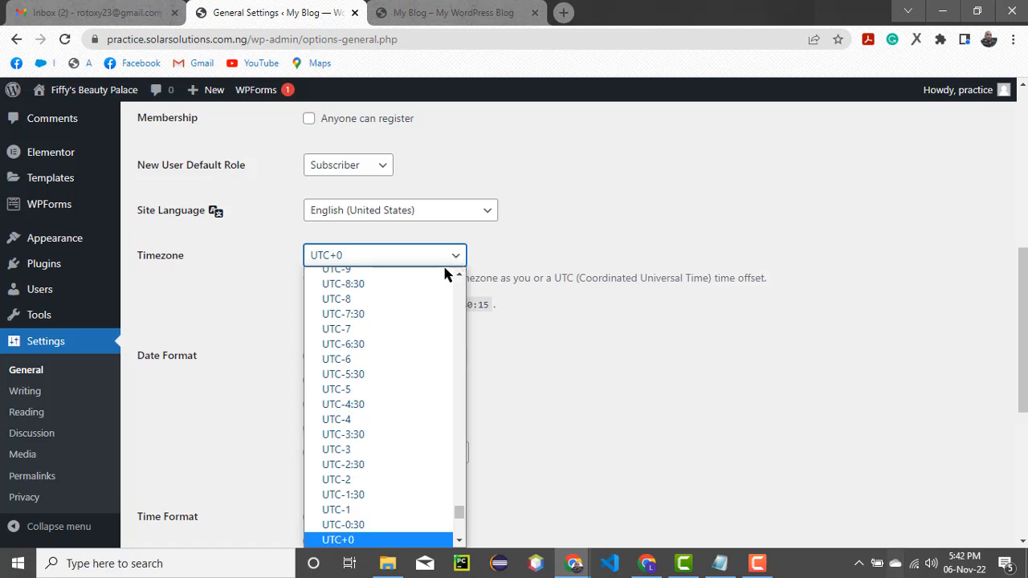
pyautogui.scroll(10, 401, 313)
pyautogui.scroll(10, 396, 318)
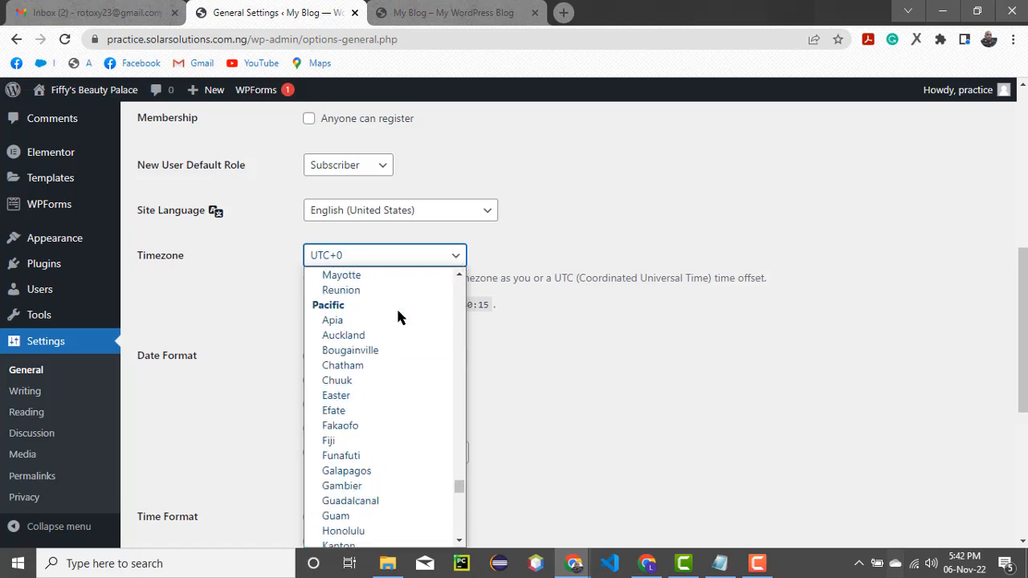
pyautogui.scroll(12, 398, 317)
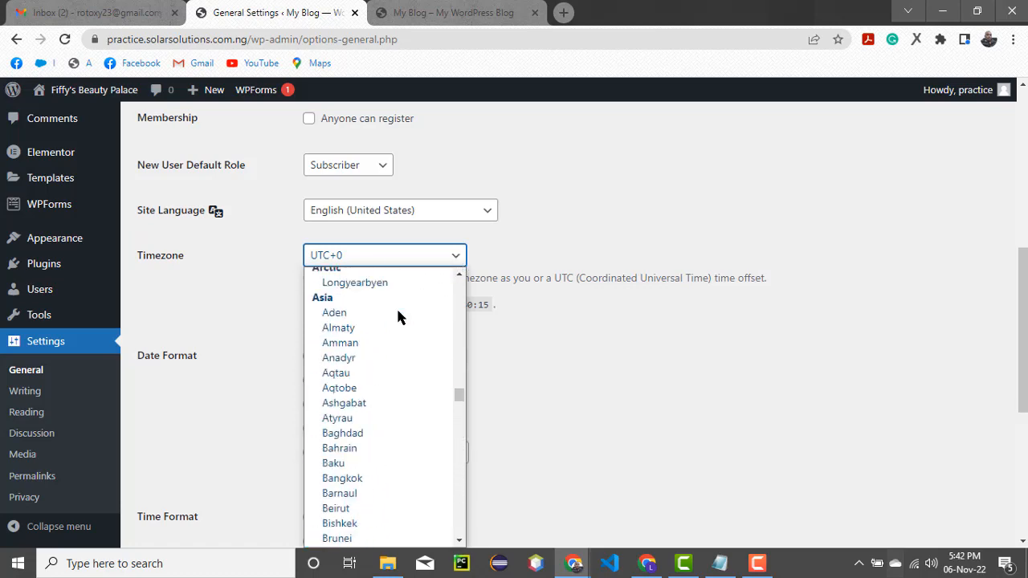
pyautogui.scroll(12, 397, 313)
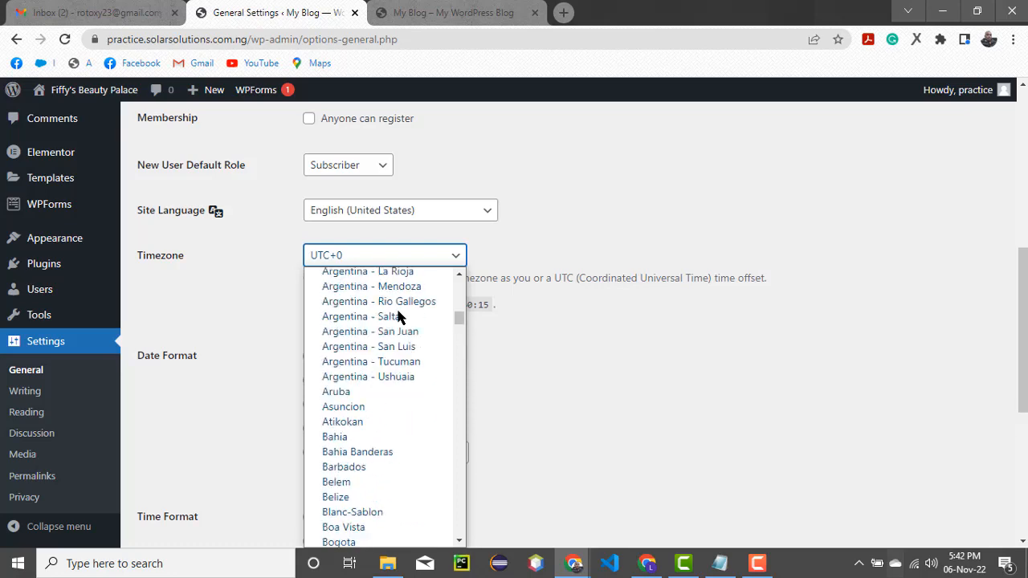
pyautogui.scroll(6, 397, 317)
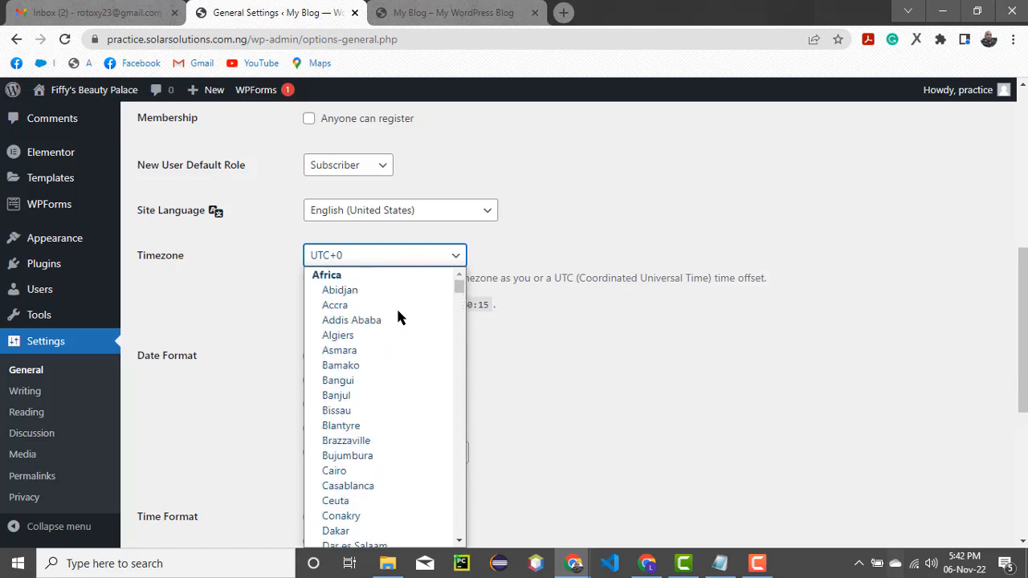
pyautogui.scroll(-2, 397, 318)
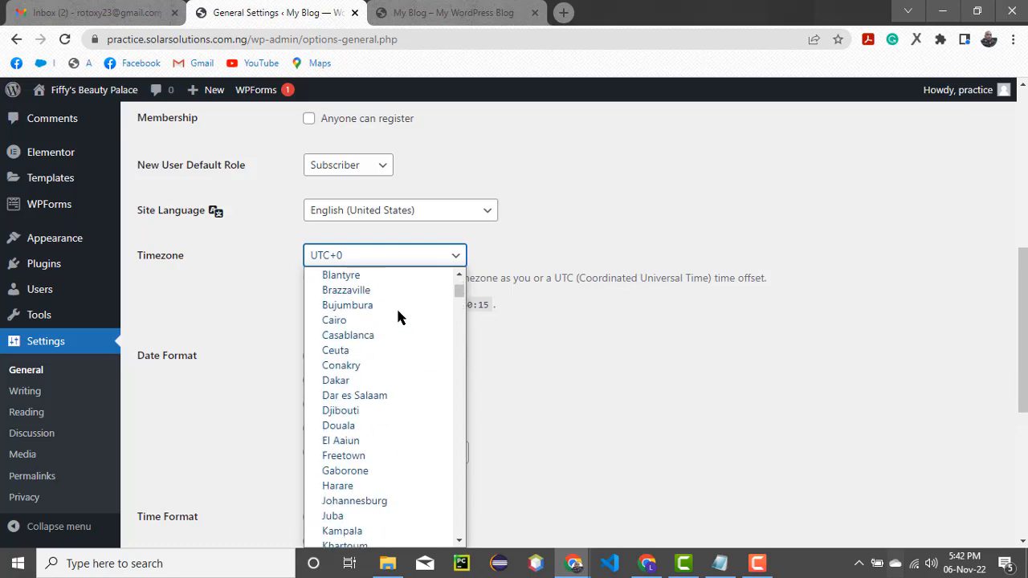
pyautogui.scroll(2, 397, 317)
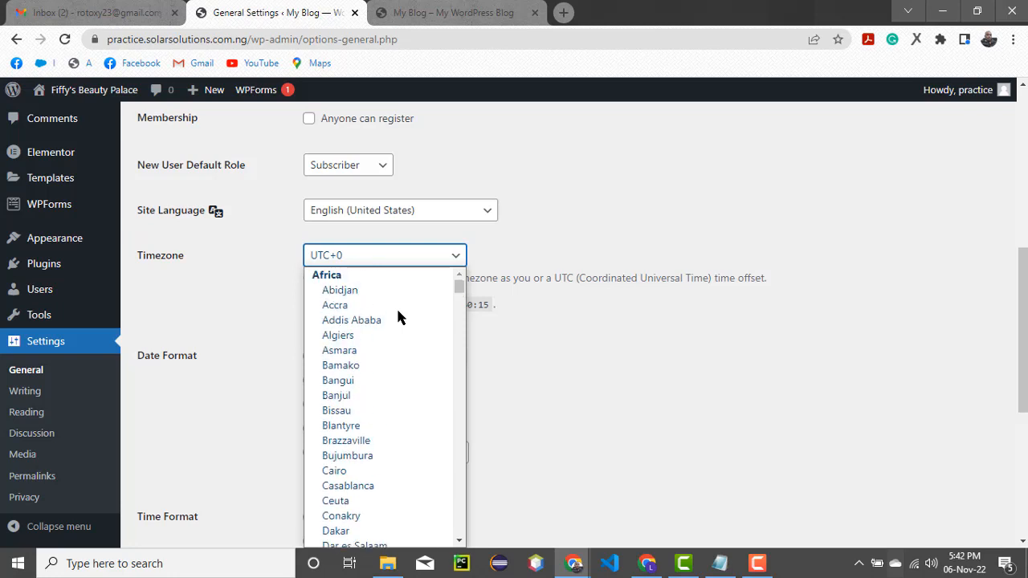
pyautogui.scroll(-10, 397, 313)
pyautogui.scroll(5, 398, 313)
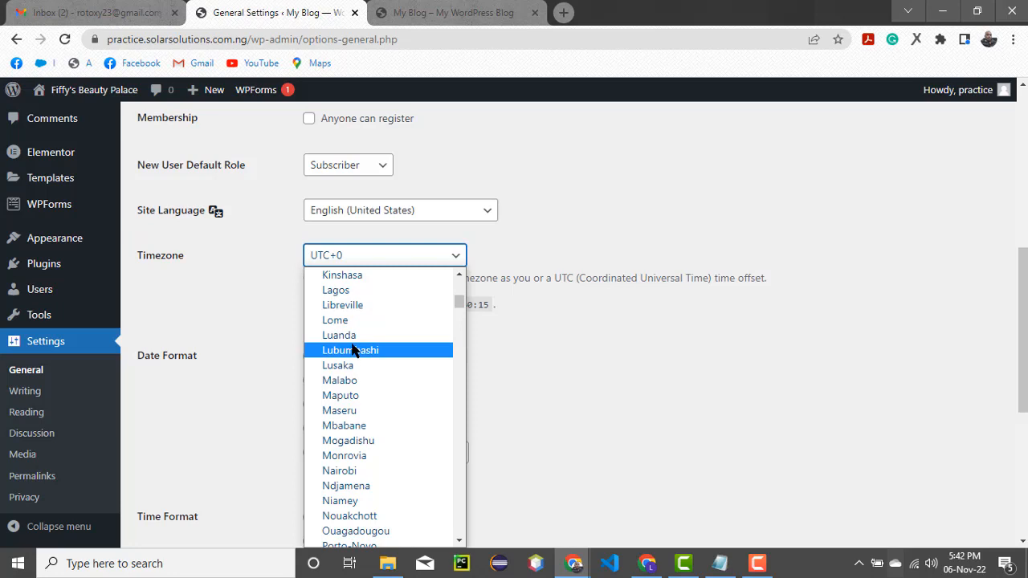
pyautogui.click(342, 290)
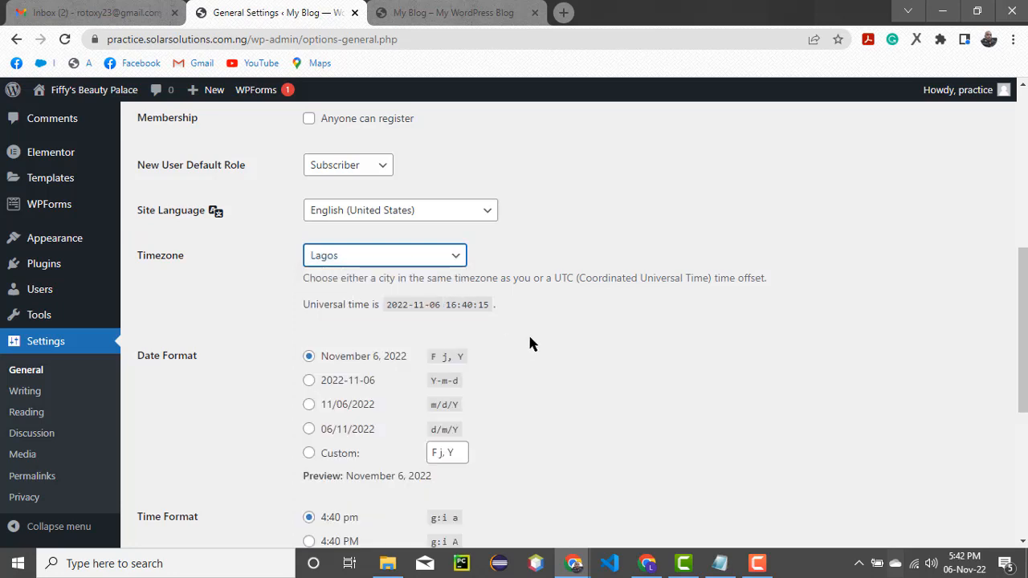
# Choose the 4:40 PM (g:i A) time format and save the General settings
pyautogui.scroll(-1, 529, 341)
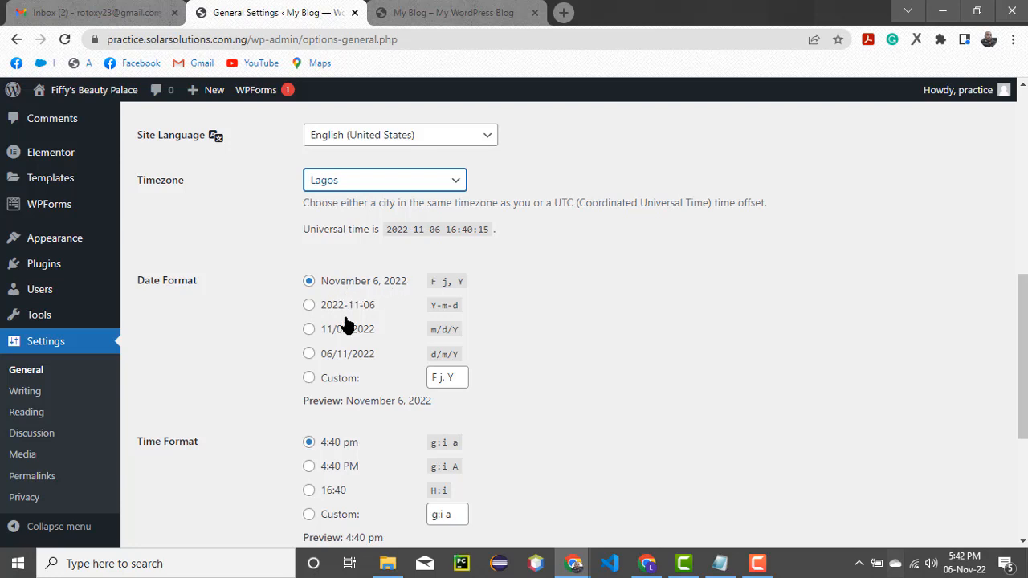
pyautogui.scroll(-2, 348, 328)
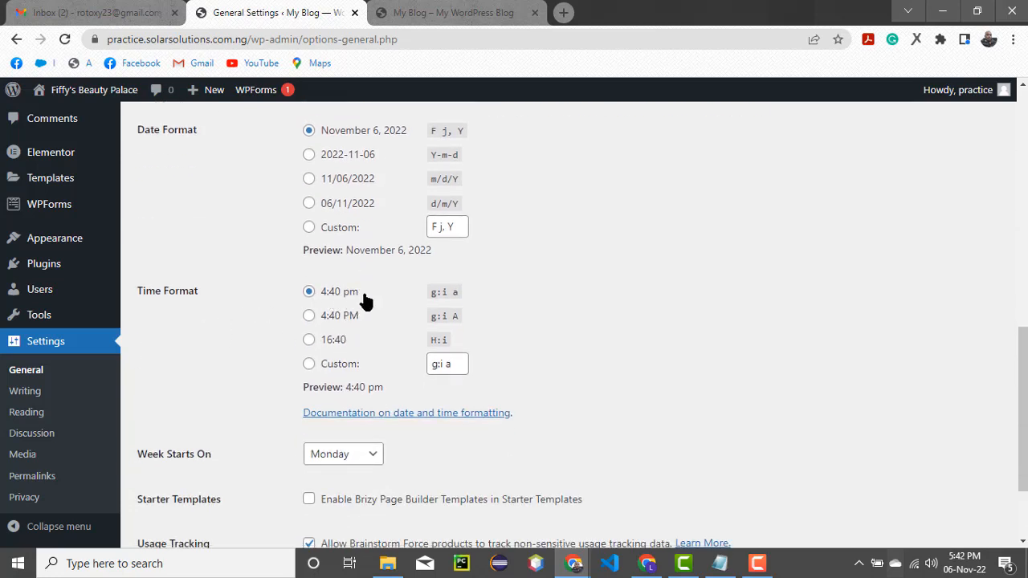
pyautogui.click(308, 318)
pyautogui.scroll(-3, 353, 339)
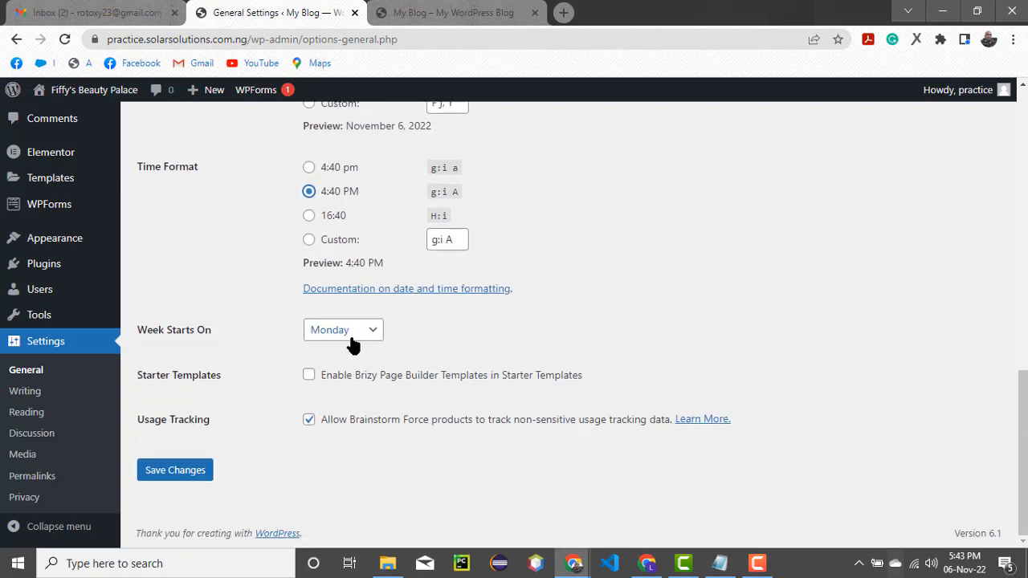
pyautogui.click(165, 472)
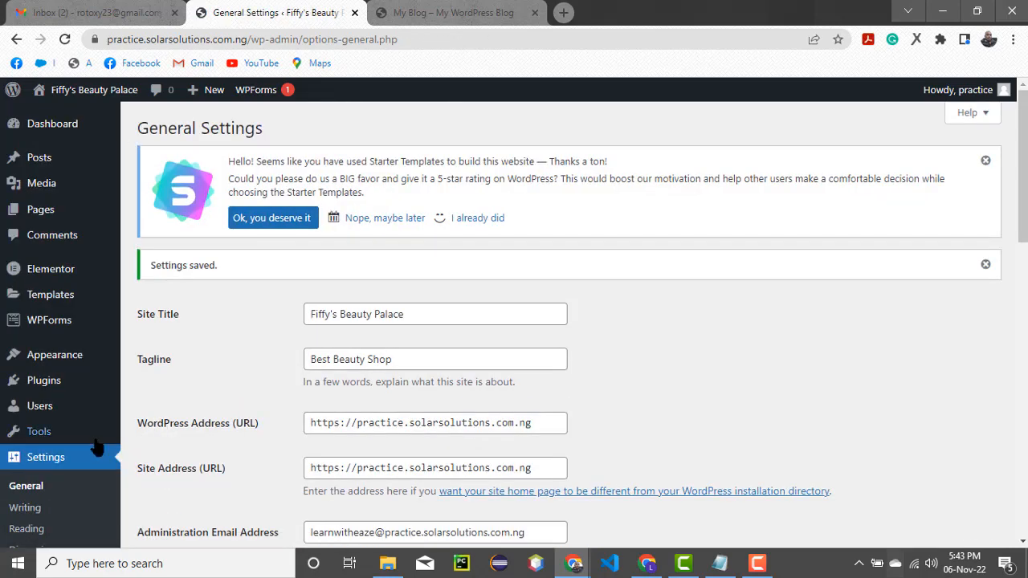
# Open Settings > Reading, where the homepage is a static Home page with no posts page
pyautogui.scroll(-2, 96, 449)
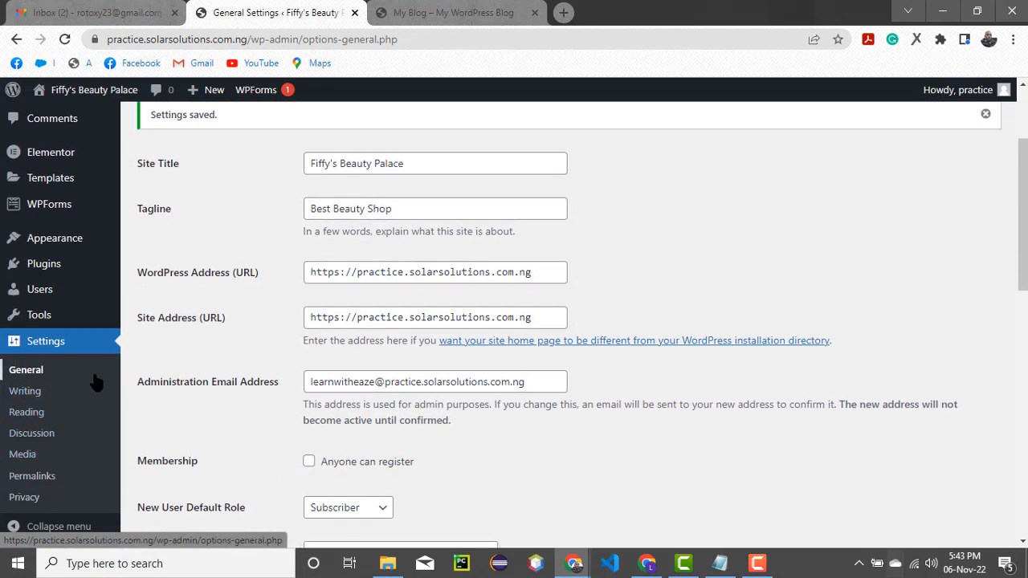
pyautogui.click(31, 413)
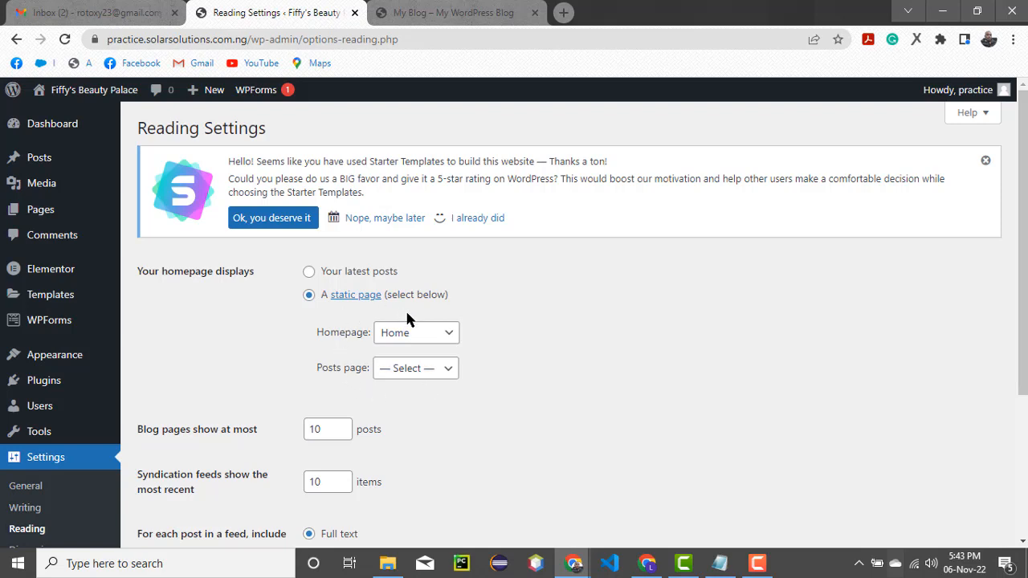
pyautogui.click(448, 335)
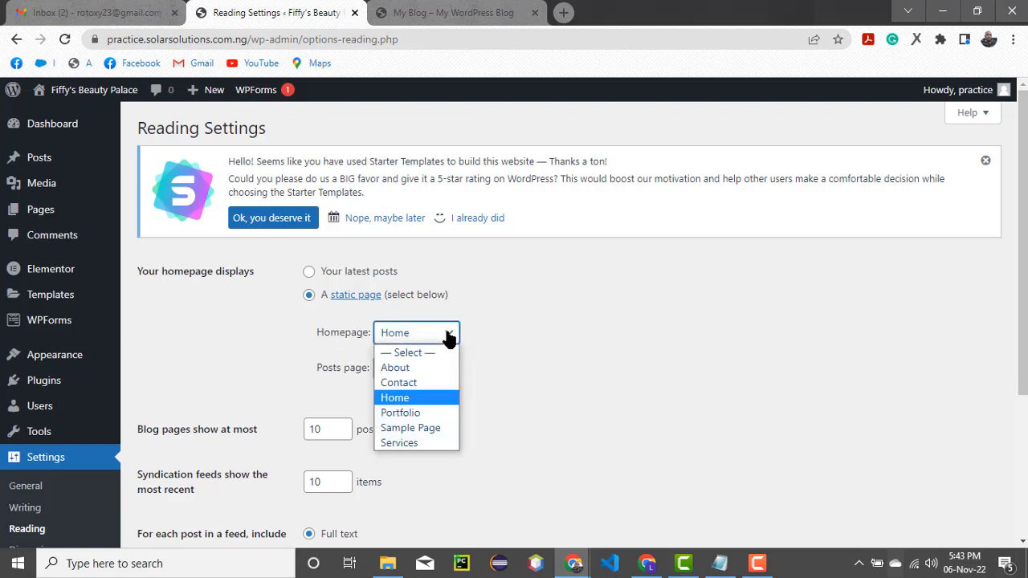
pyautogui.click(448, 336)
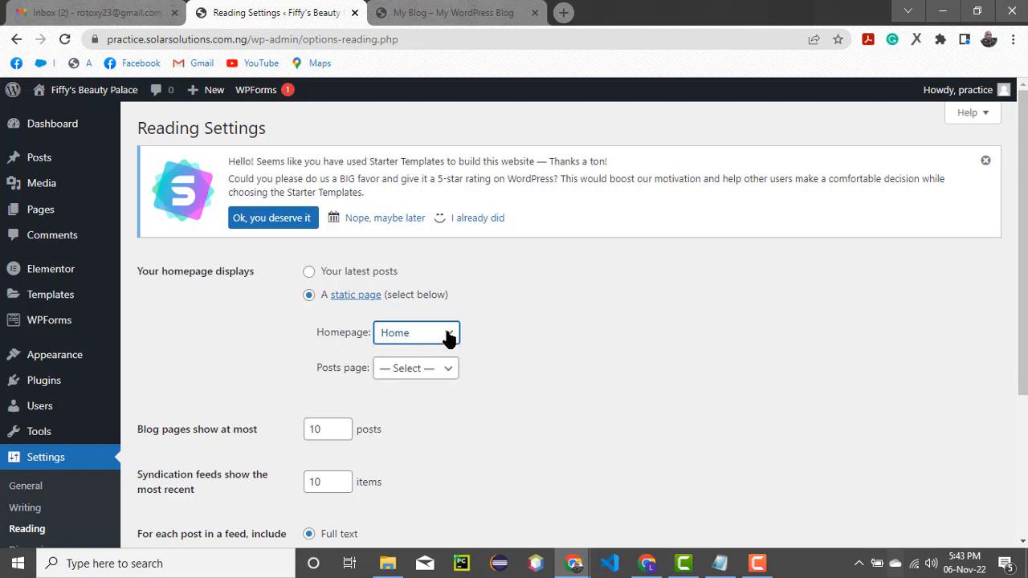
pyautogui.click(310, 274)
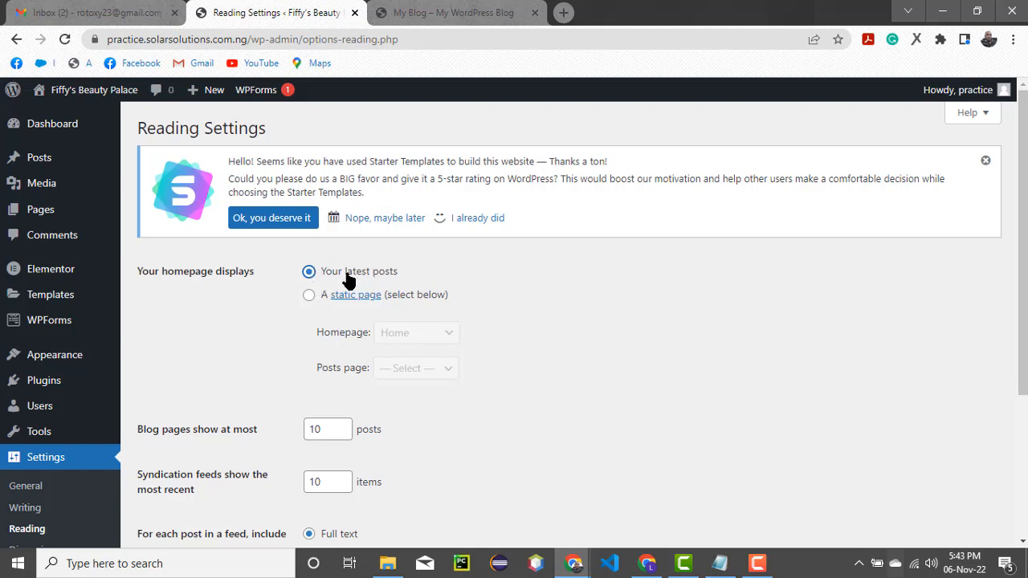
pyautogui.click(308, 296)
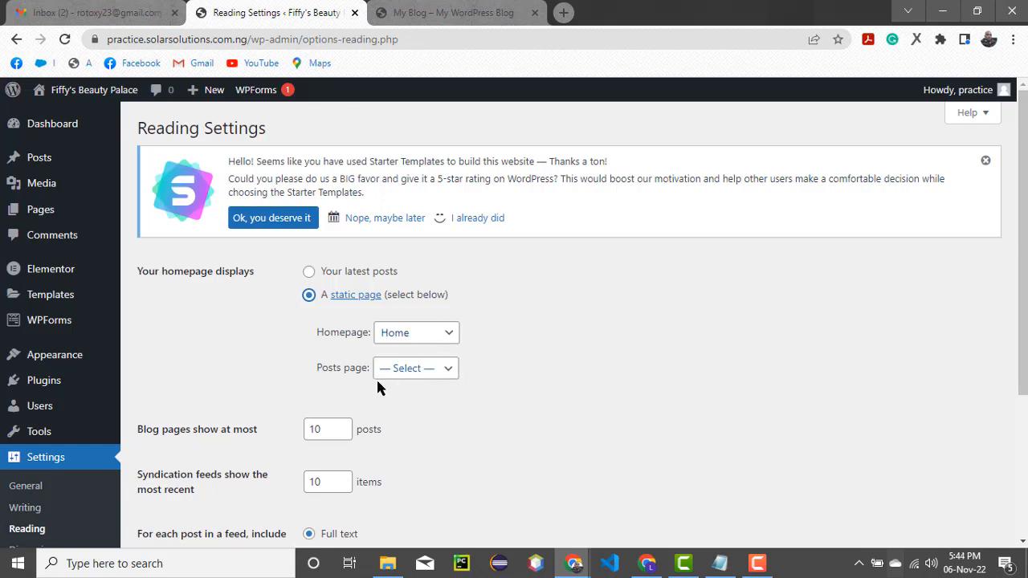
pyautogui.scroll(-3, 377, 381)
pyautogui.scroll(3, 377, 386)
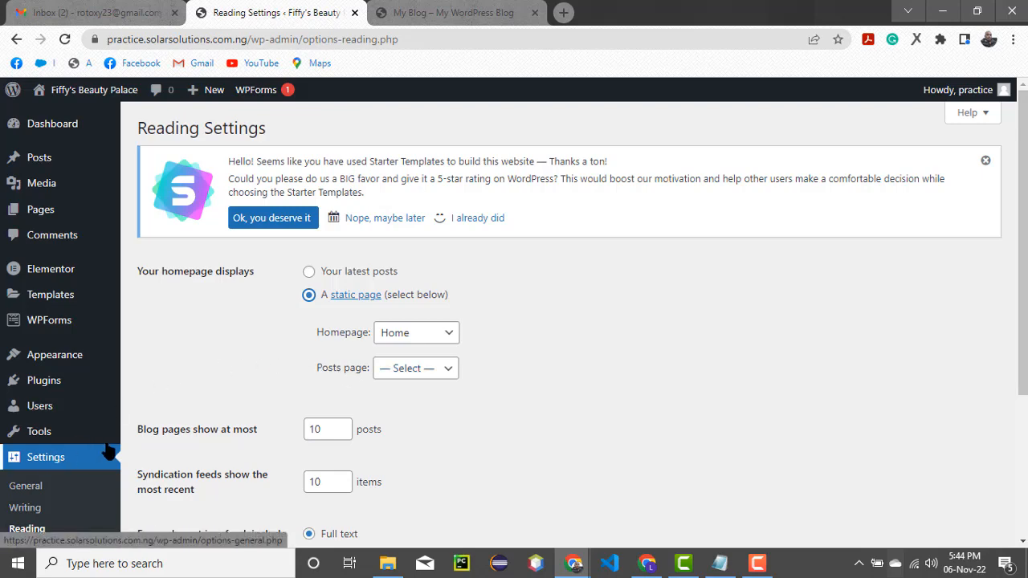
pyautogui.scroll(-2, 80, 436)
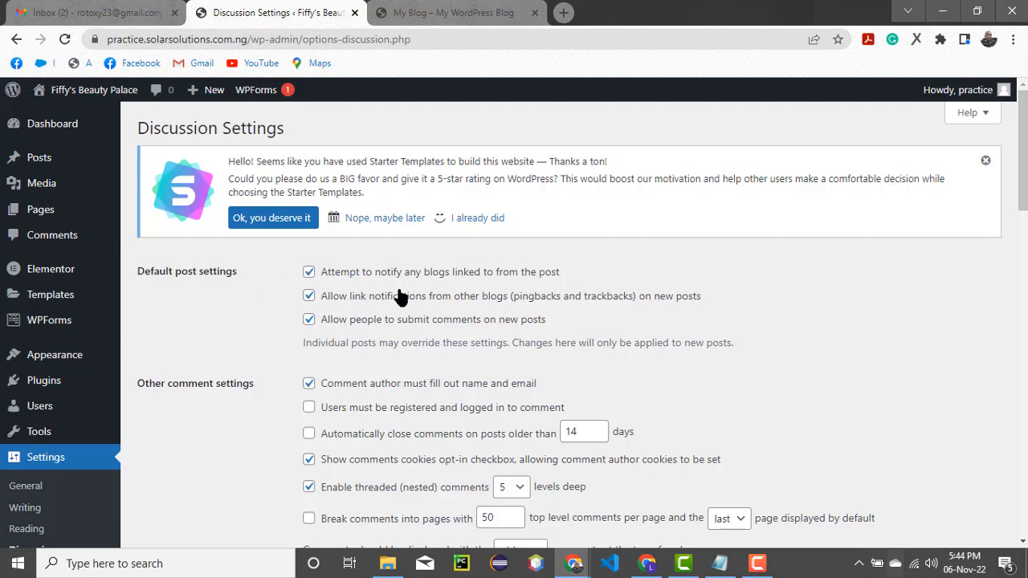
pyautogui.scroll(-3, 398, 304)
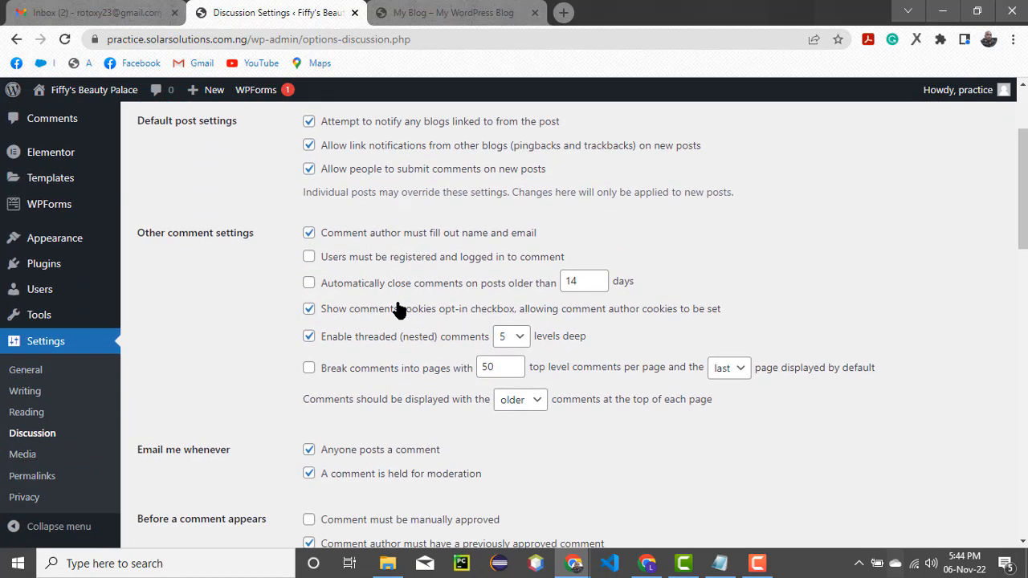
pyautogui.scroll(-1, 398, 310)
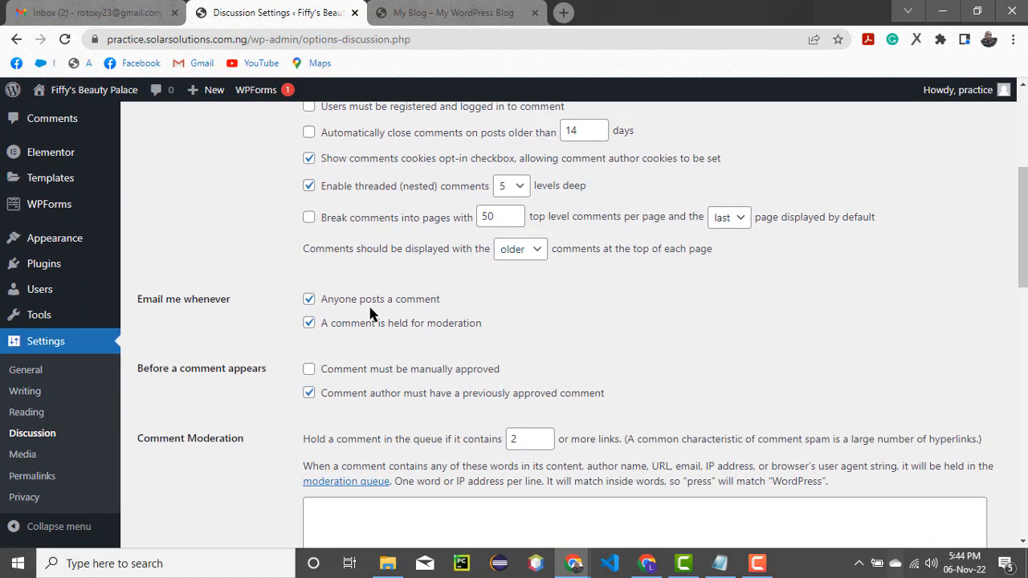
pyautogui.scroll(3, 373, 315)
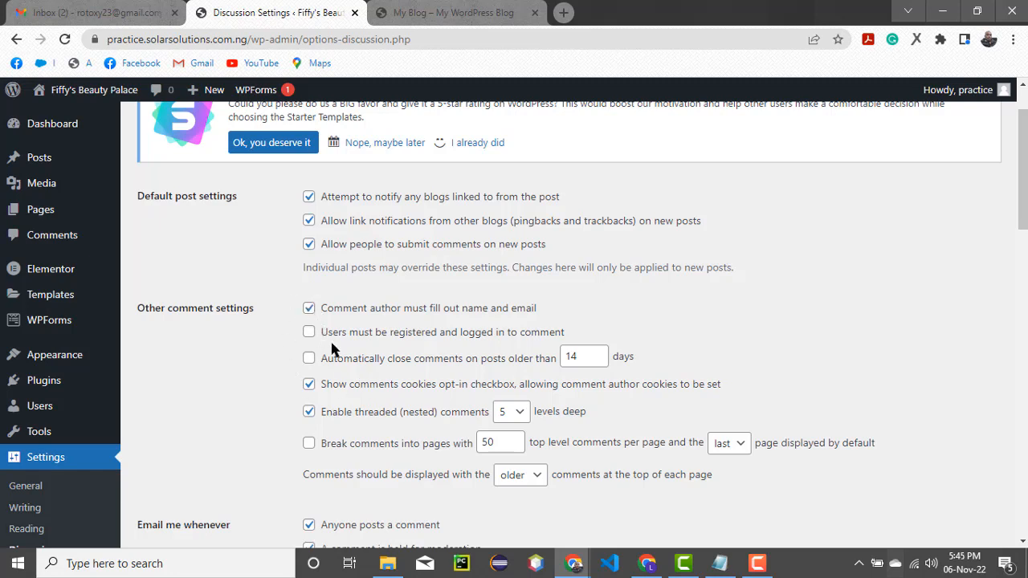
pyautogui.scroll(-4, 334, 348)
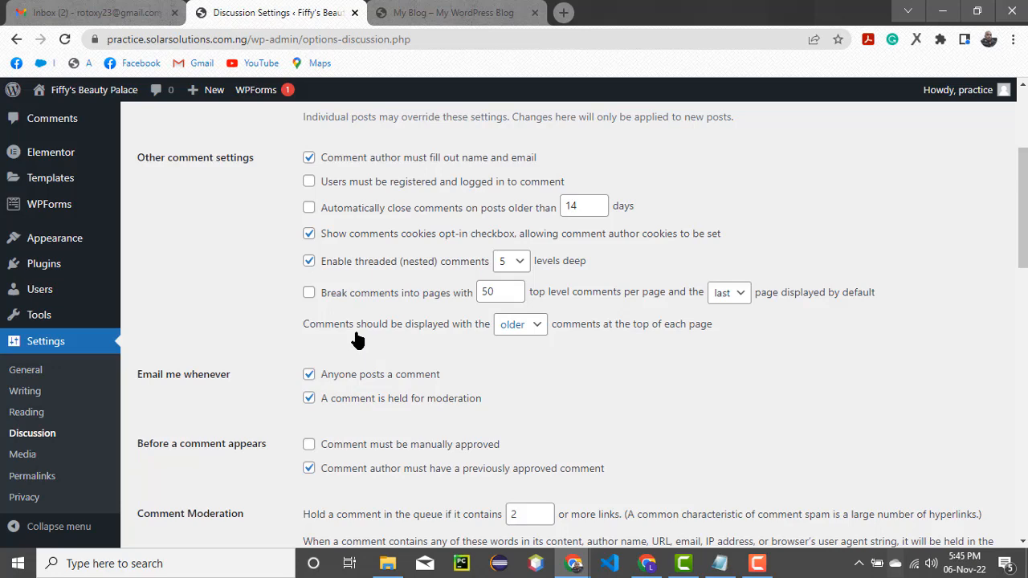
# Scroll through the Discussion settings down to the avatar options
pyautogui.scroll(-1, 358, 338)
pyautogui.scroll(-2, 253, 436)
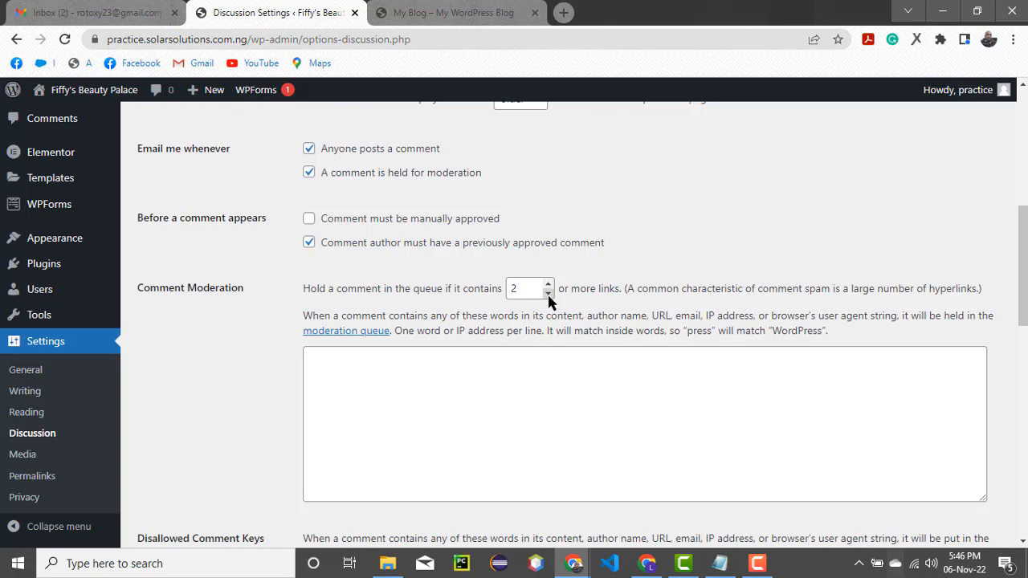
pyautogui.scroll(-2, 397, 396)
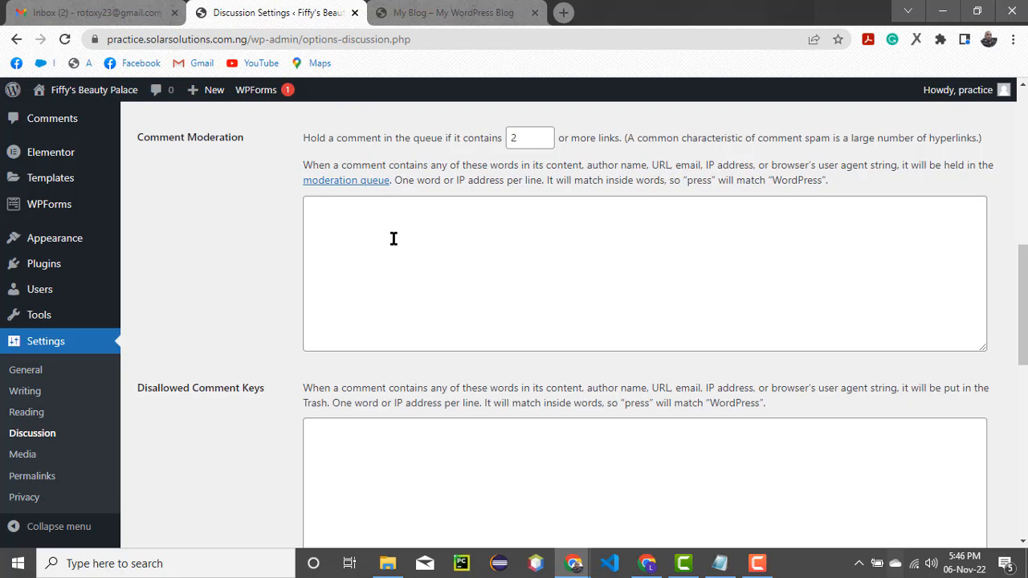
pyautogui.scroll(-3, 420, 321)
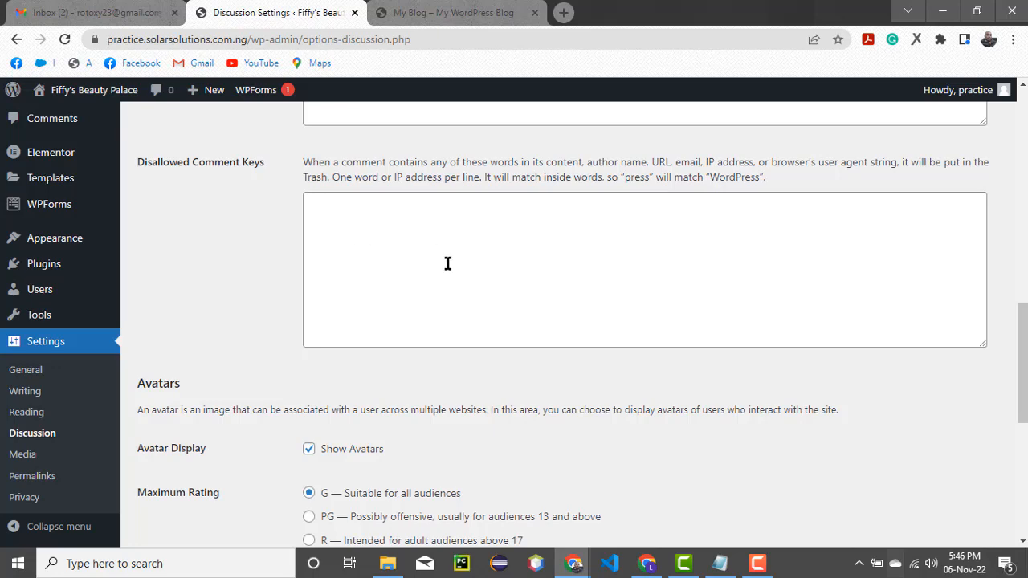
pyautogui.scroll(4, 448, 263)
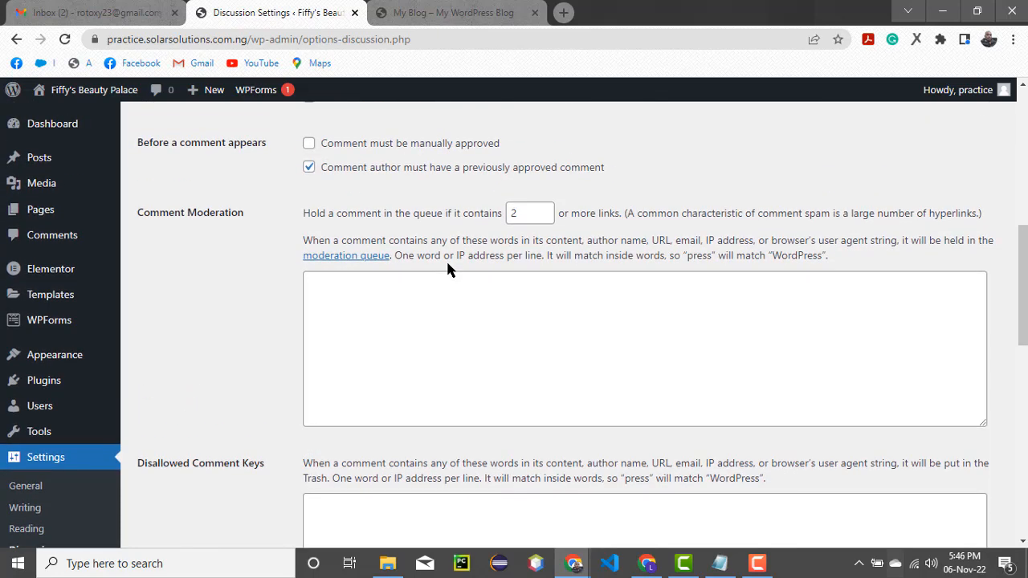
pyautogui.scroll(-1, 487, 291)
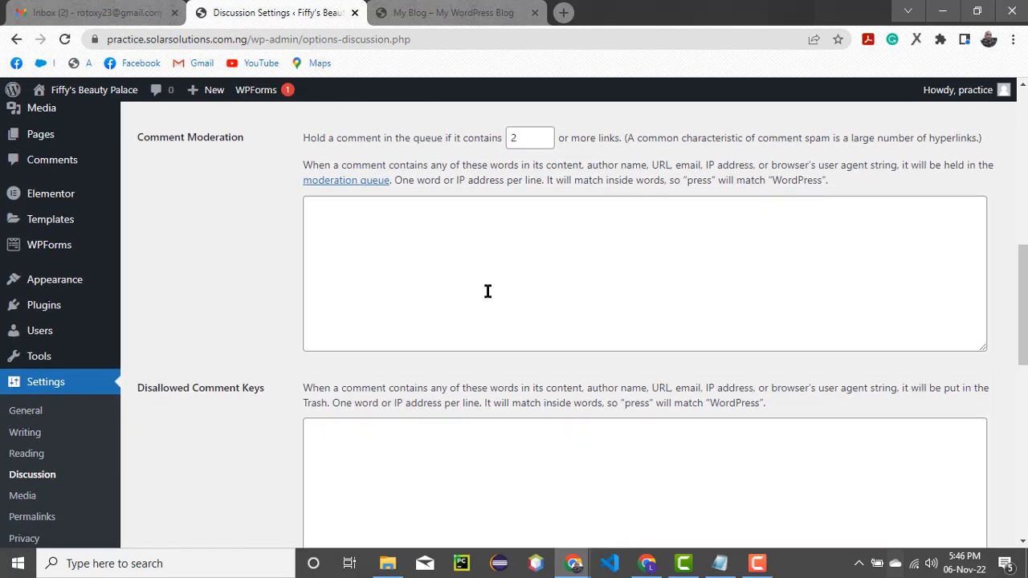
pyautogui.scroll(-5, 487, 290)
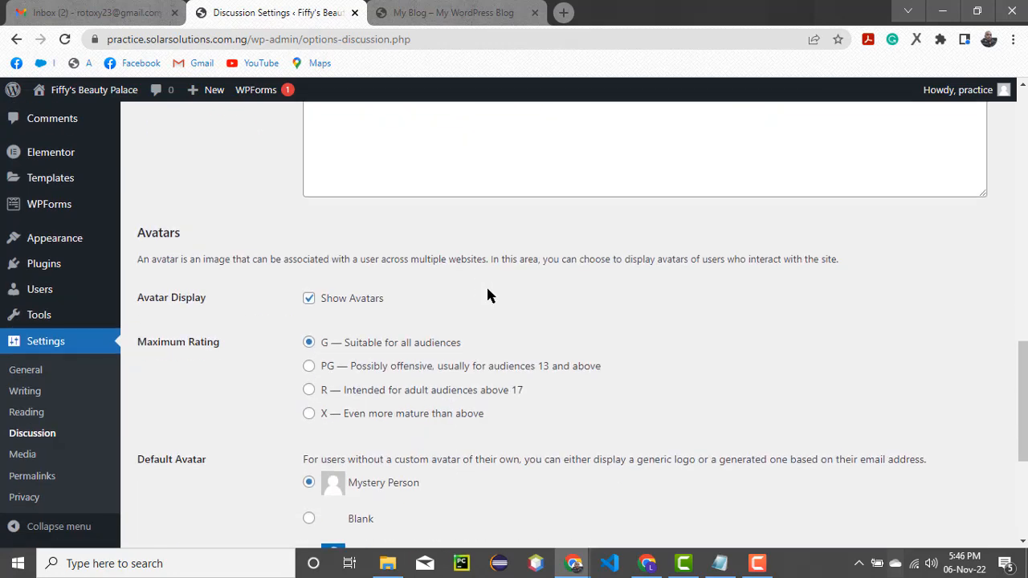
pyautogui.scroll(-2, 477, 294)
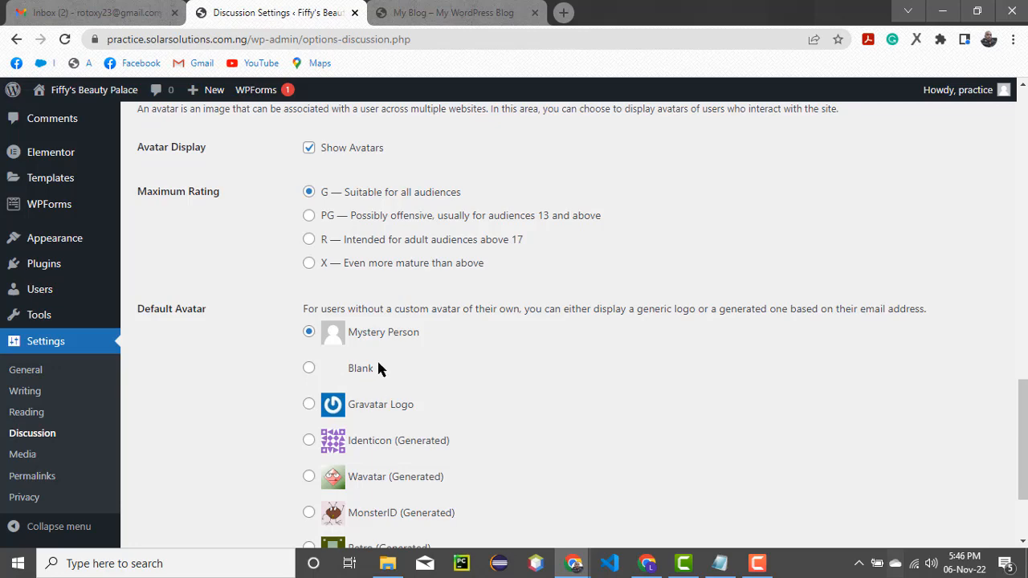
pyautogui.scroll(-2, 374, 360)
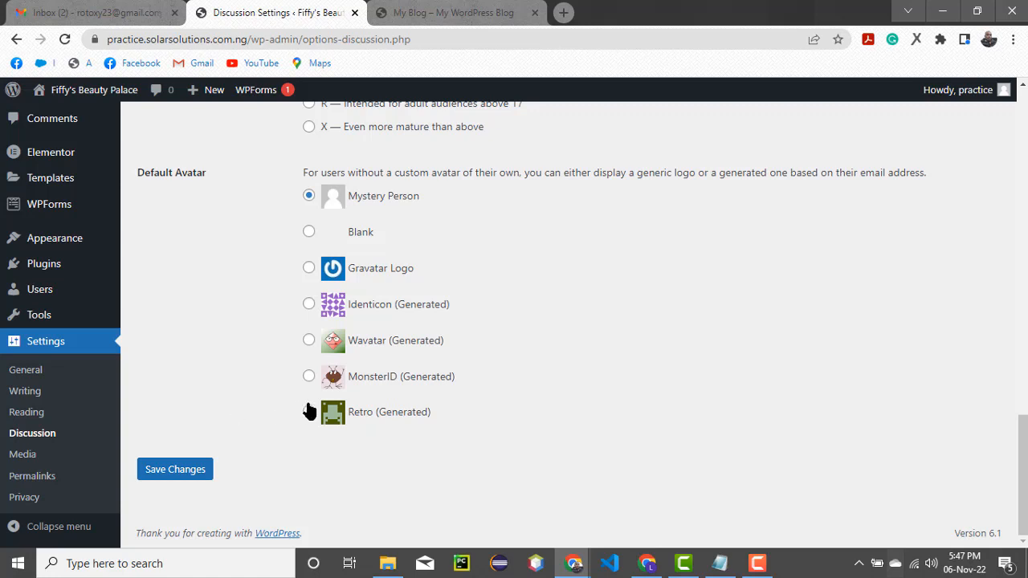
# Open Media settings: thumbnail 150×150, medium 300×300, large width 1024
pyautogui.scroll(1, 314, 409)
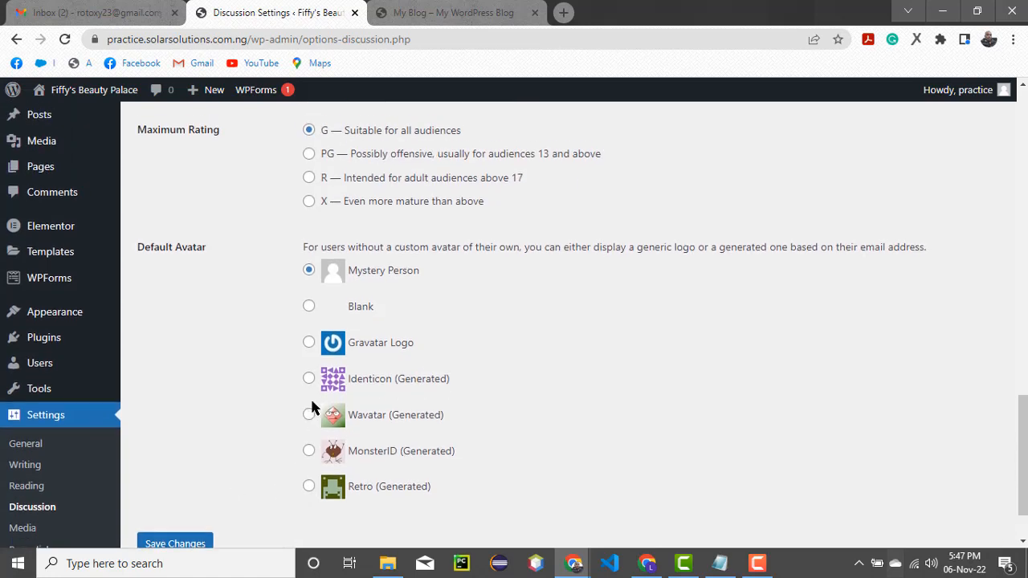
pyautogui.scroll(-1, 314, 408)
pyautogui.click(22, 455)
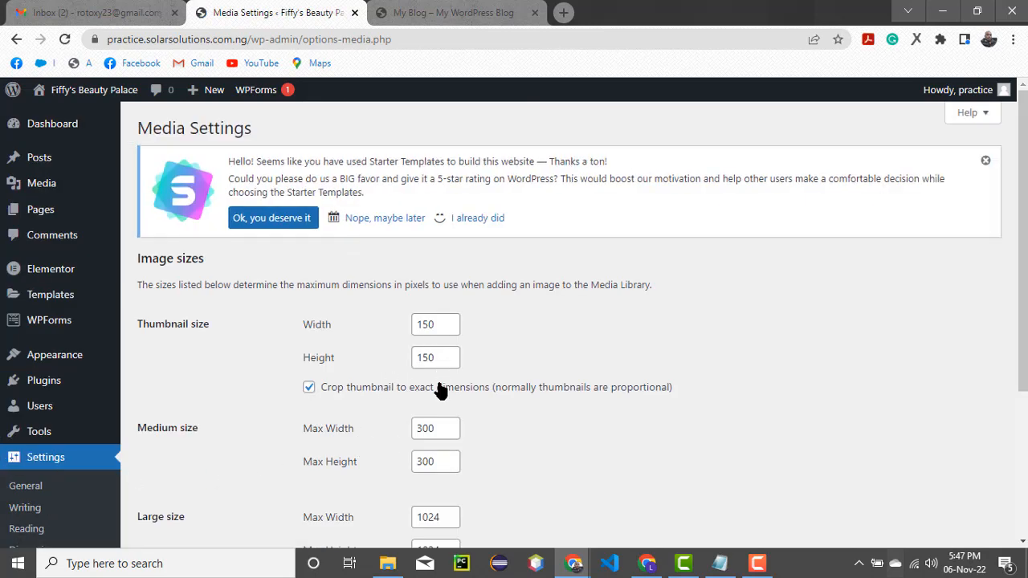
pyautogui.scroll(-2, 438, 394)
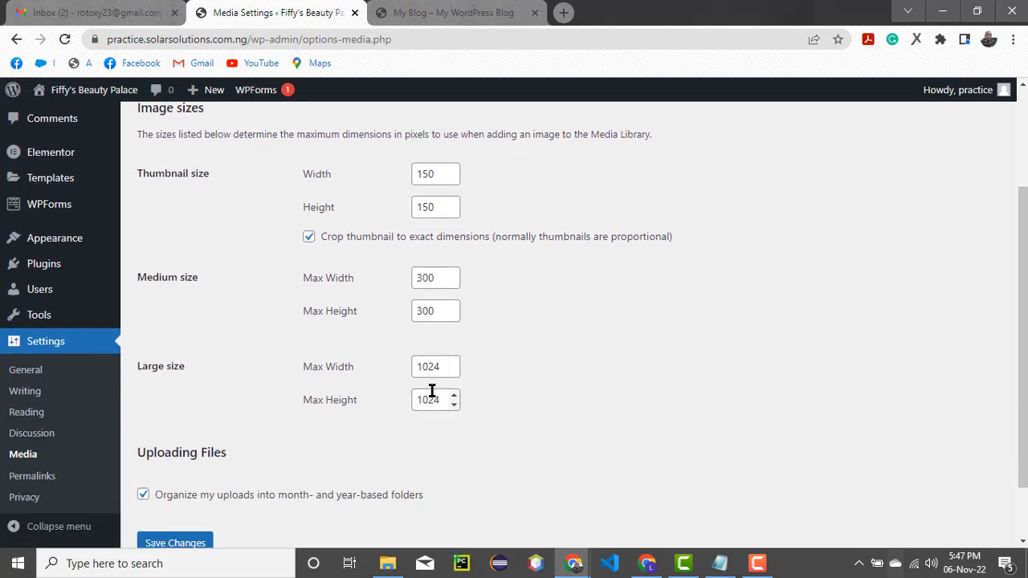
pyautogui.scroll(-1, 432, 392)
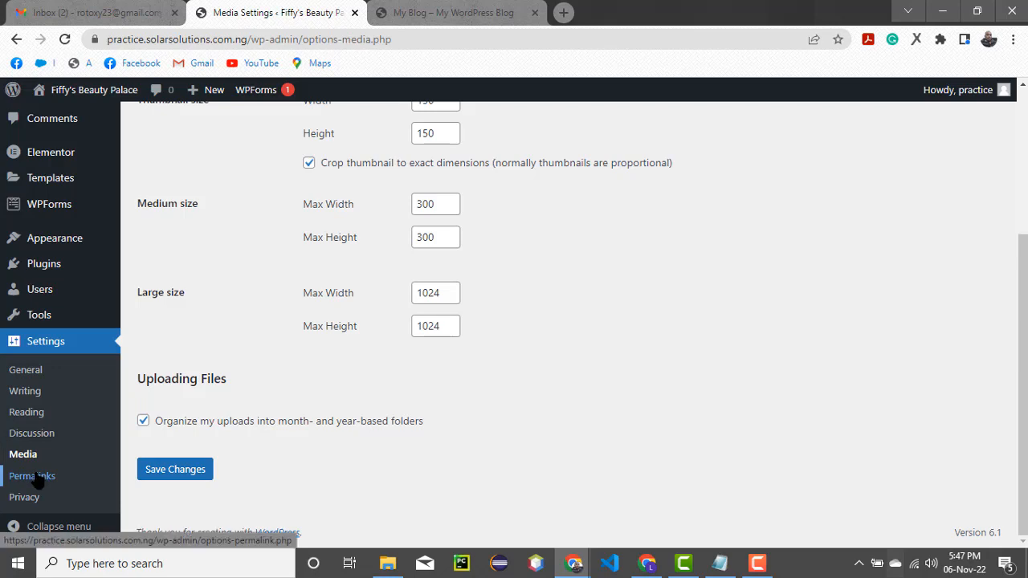
# Open the Privacy settings to view the Privacy Policy page choice
pyautogui.click(24, 497)
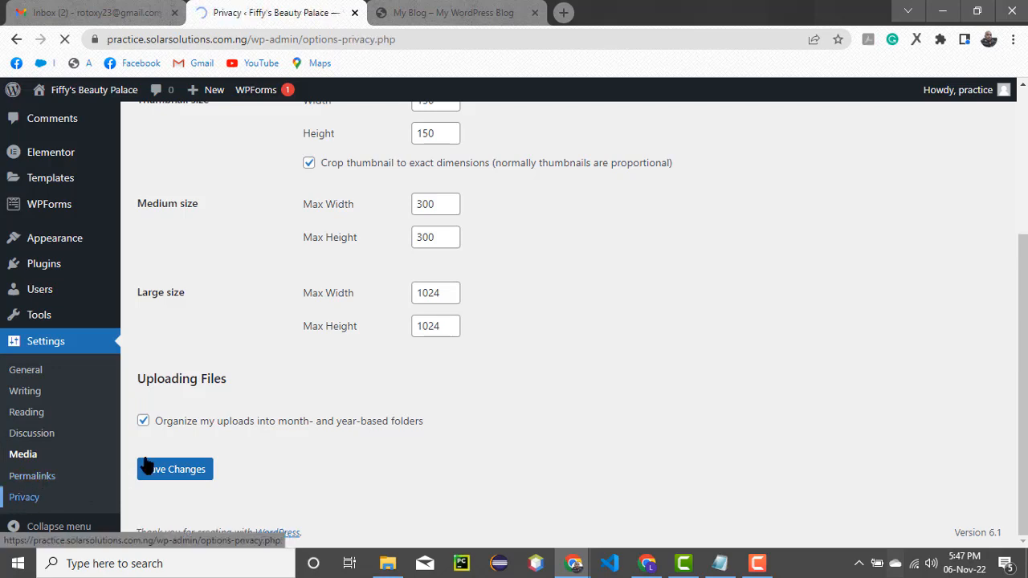
pyautogui.scroll(-2, 356, 345)
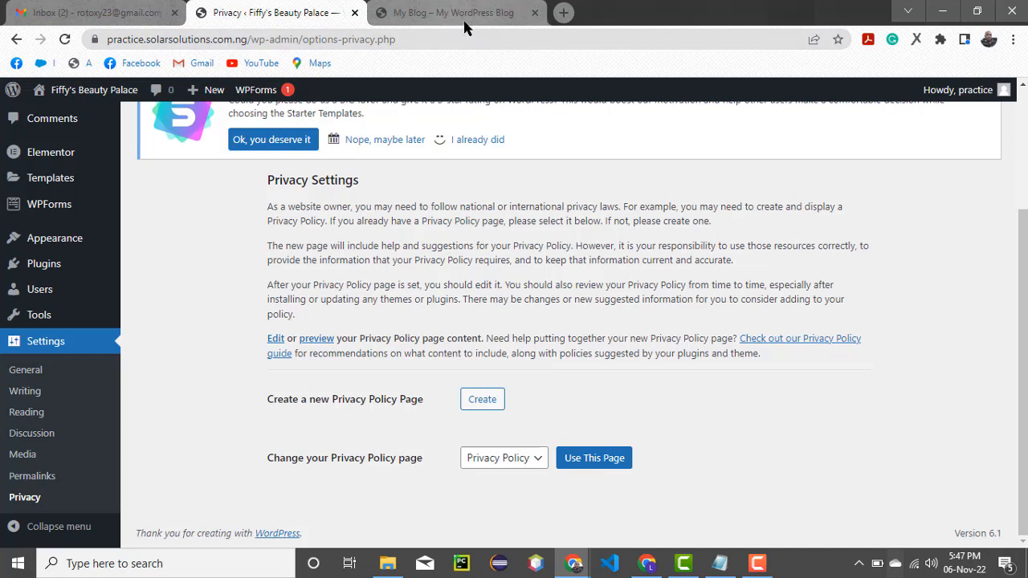
pyautogui.moveTo(464, 27)
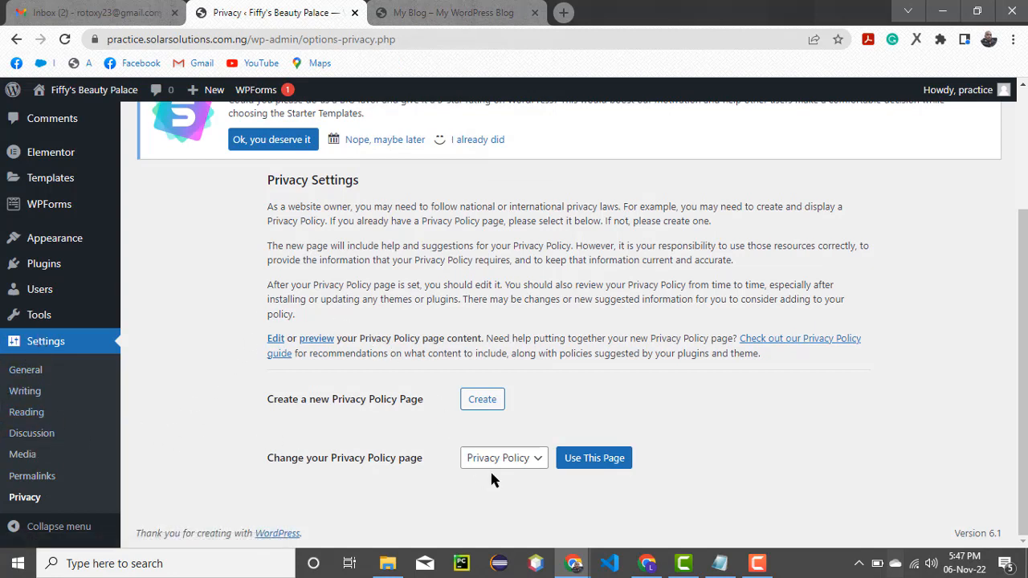
# Launch the site Customizer from Appearance > Customize
pyautogui.scroll(3, 71, 296)
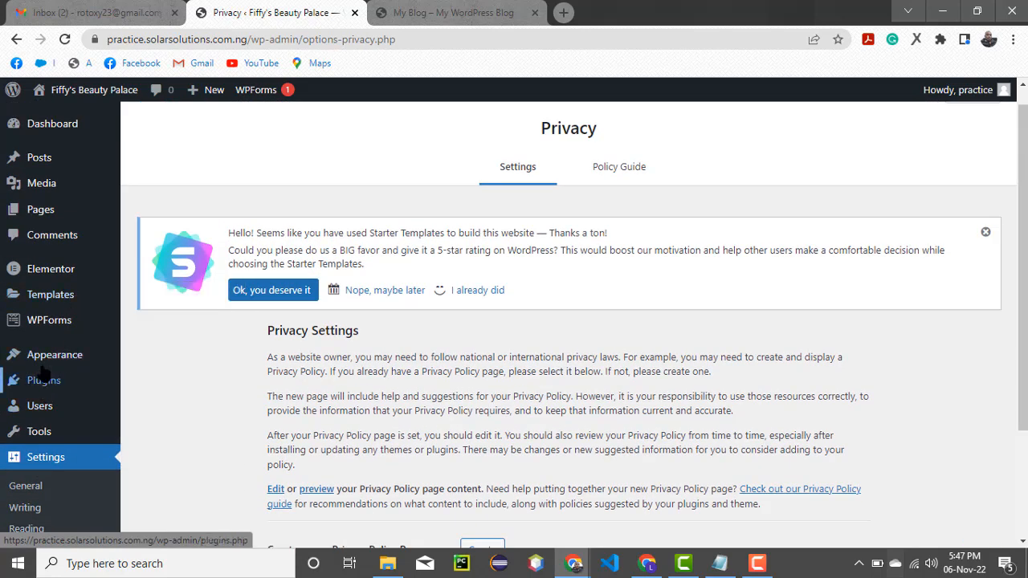
pyautogui.moveTo(47, 360)
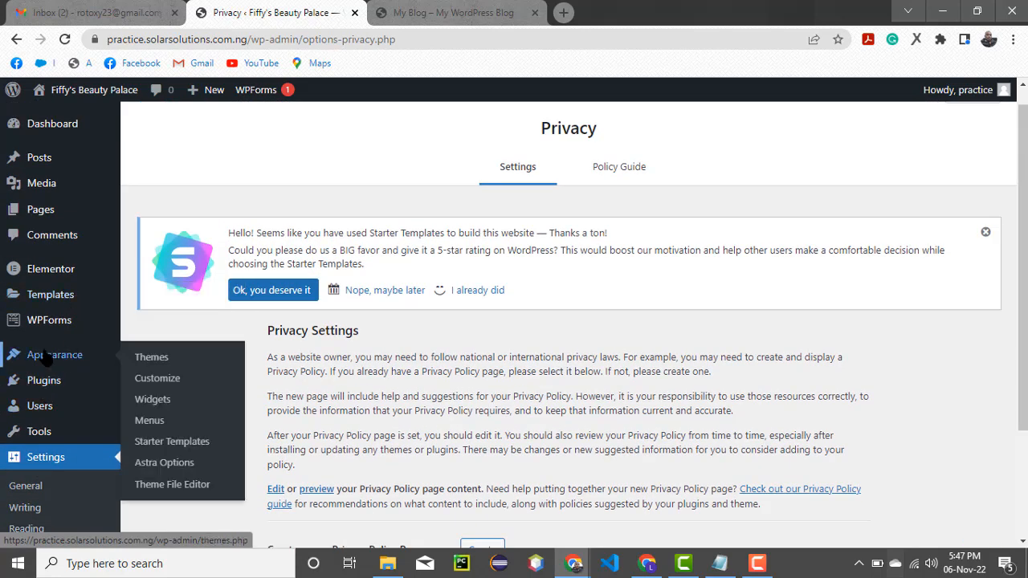
pyautogui.click(148, 379)
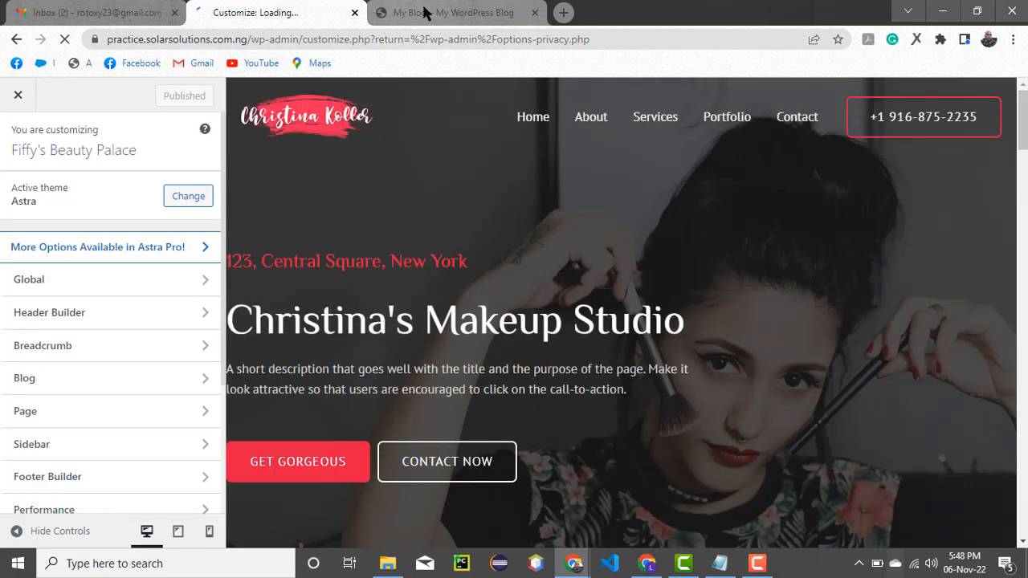
# Reload the site's front page in the My Blog tab, then return to the Astra Customizer preview
pyautogui.click(424, 14)
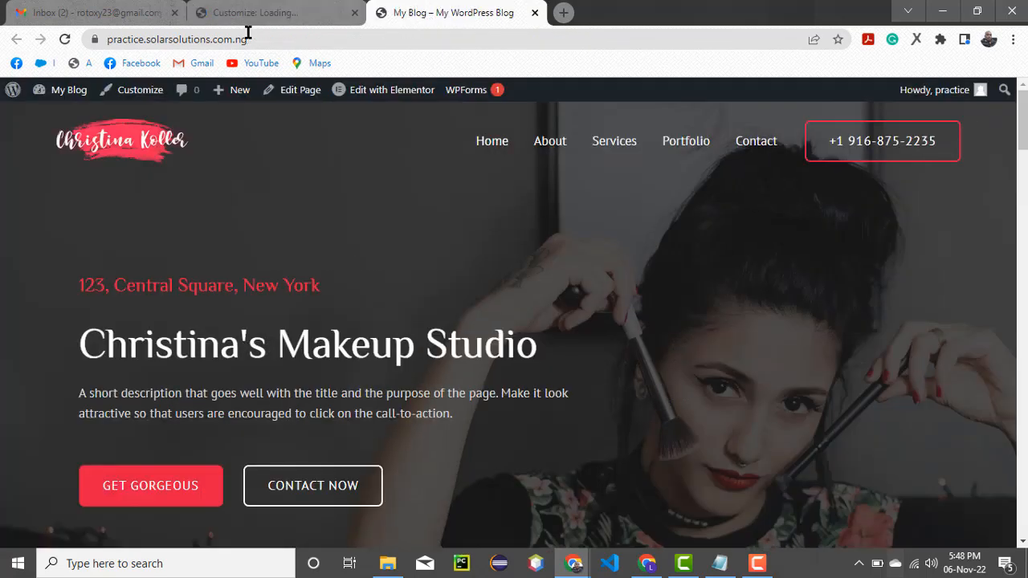
pyautogui.click(65, 39)
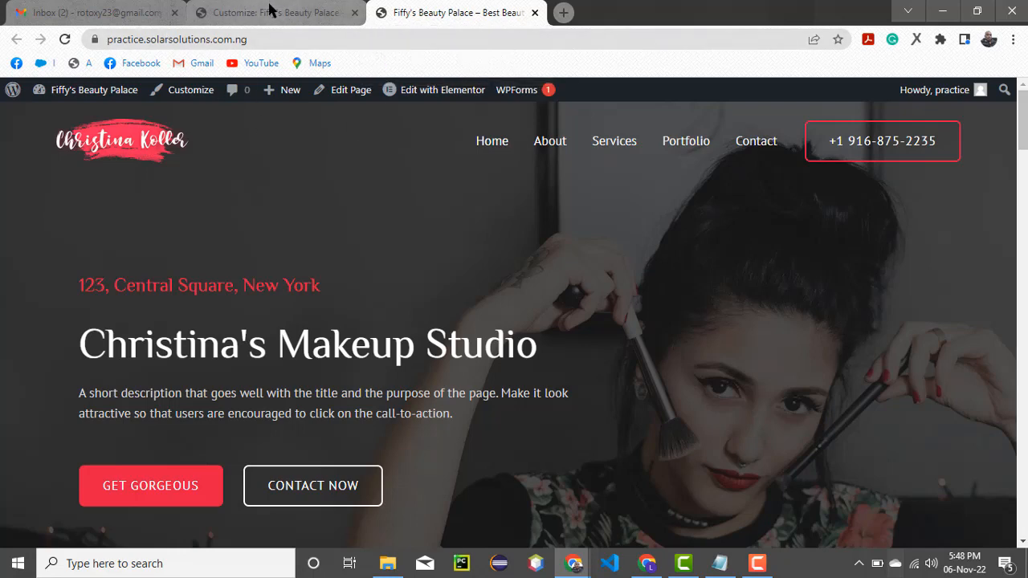
pyautogui.click(254, 16)
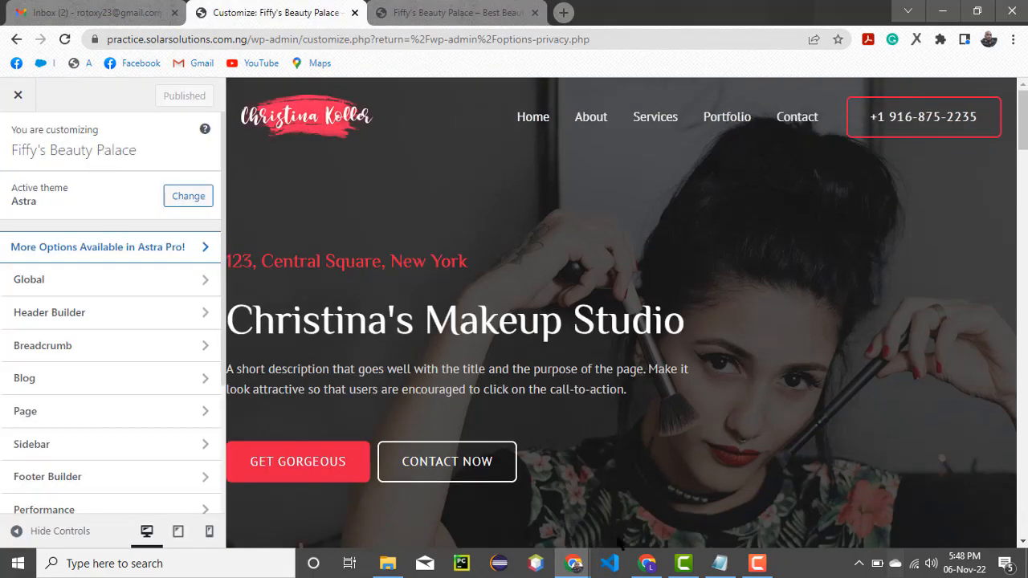
pyautogui.click(758, 564)
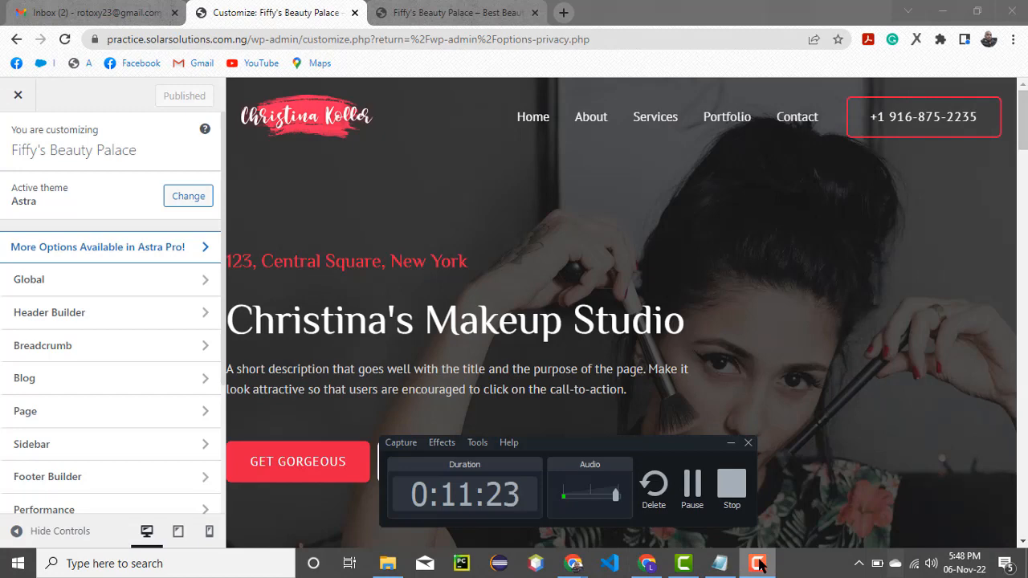